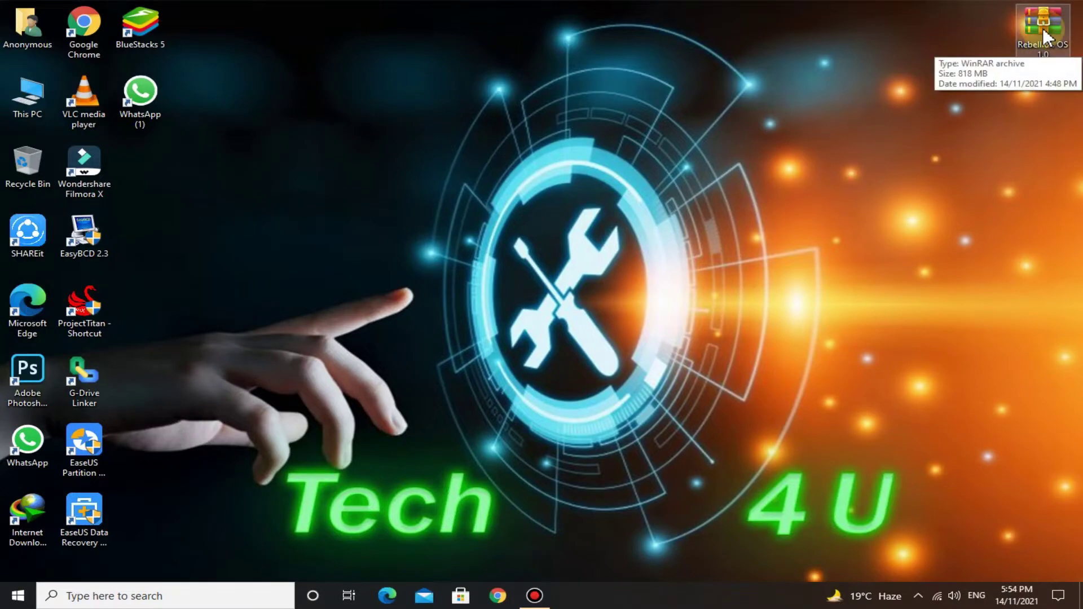
# - Extract the Rebellion OS archive here and group the RebellionOS, DiskGenius Professional and Grub2Win folders
pyautogui.rightClick(1042, 27)
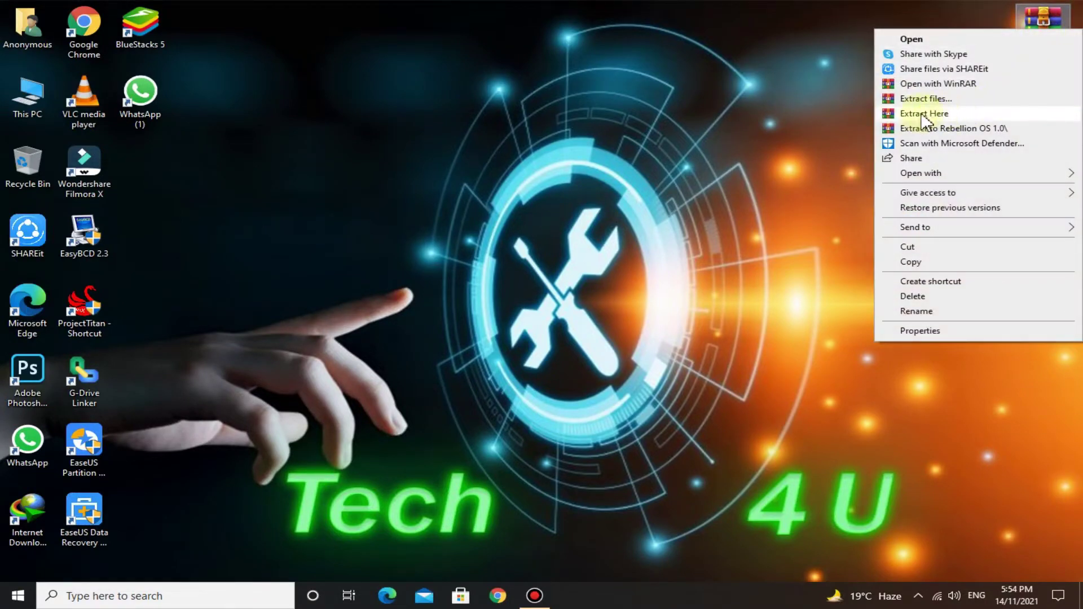
pyautogui.click(941, 119)
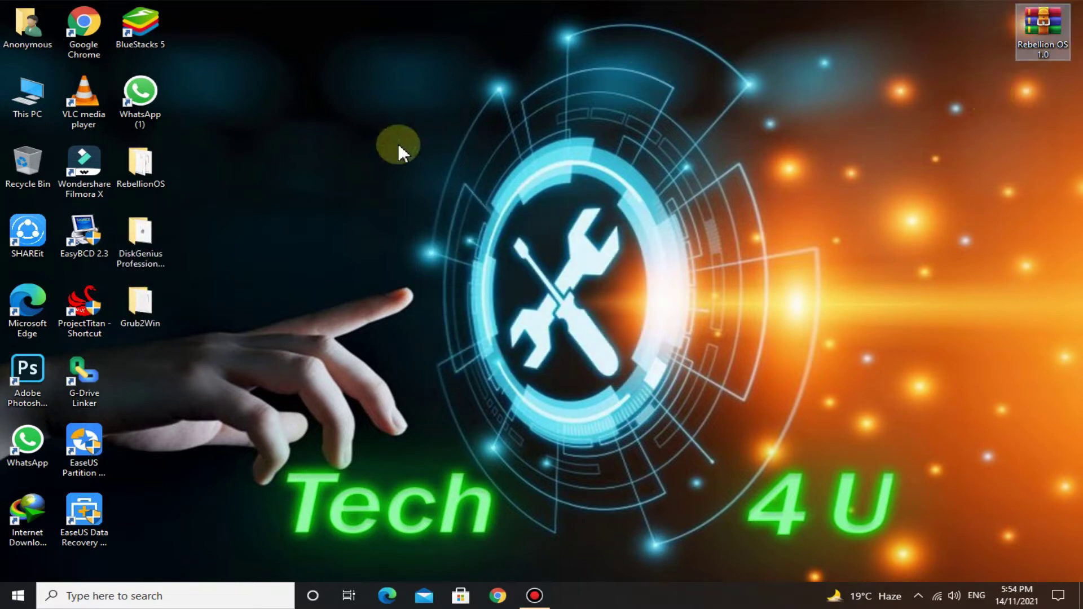
pyautogui.moveTo(130, 165); pyautogui.dragTo(793, 139)
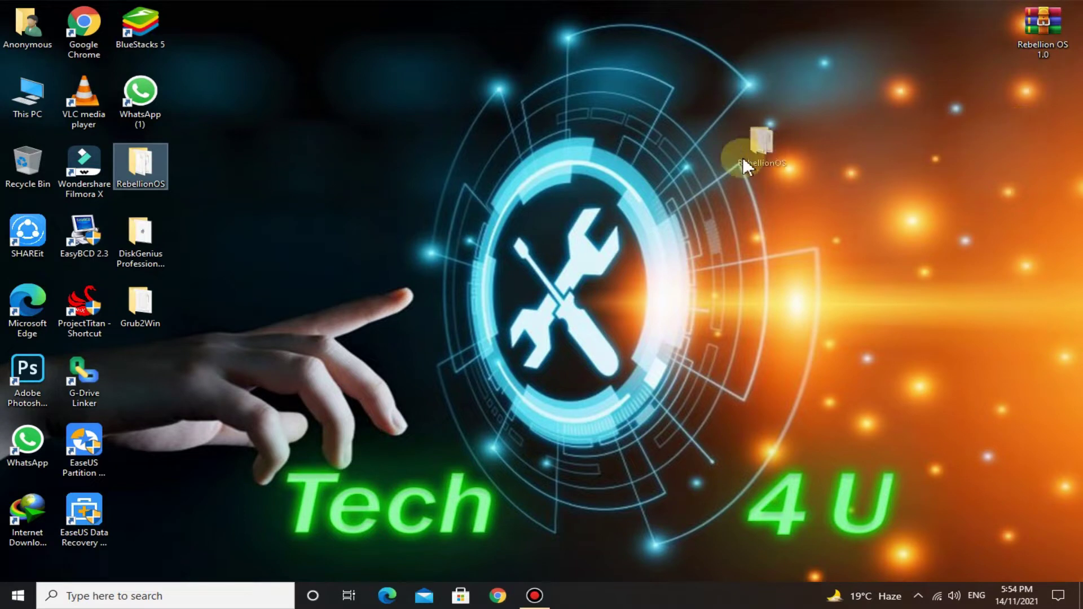
pyautogui.moveTo(140, 241); pyautogui.dragTo(705, 169)
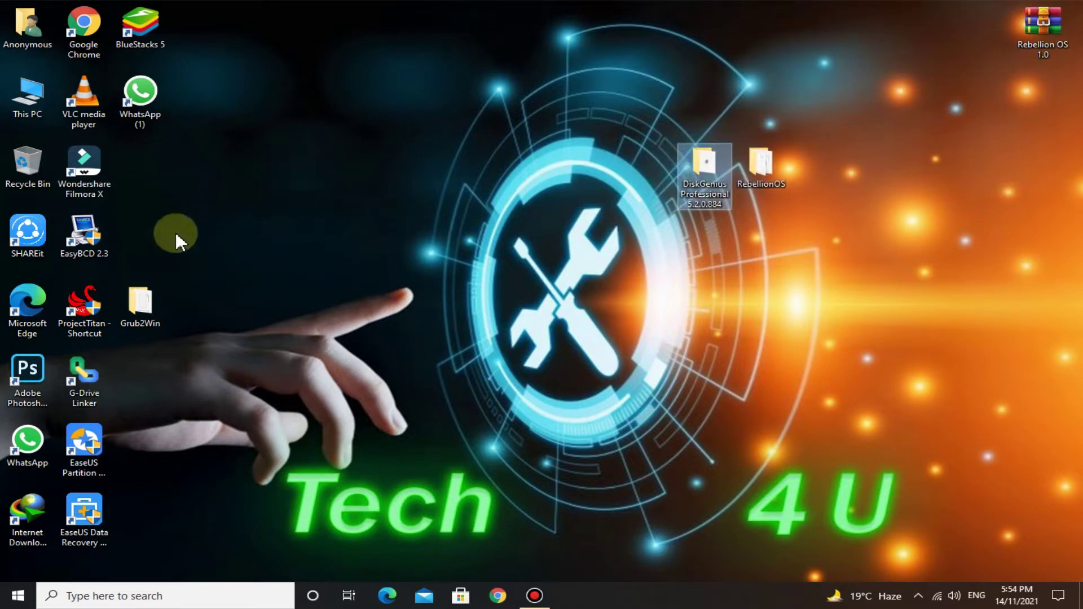
pyautogui.moveTo(140, 304); pyautogui.dragTo(647, 169)
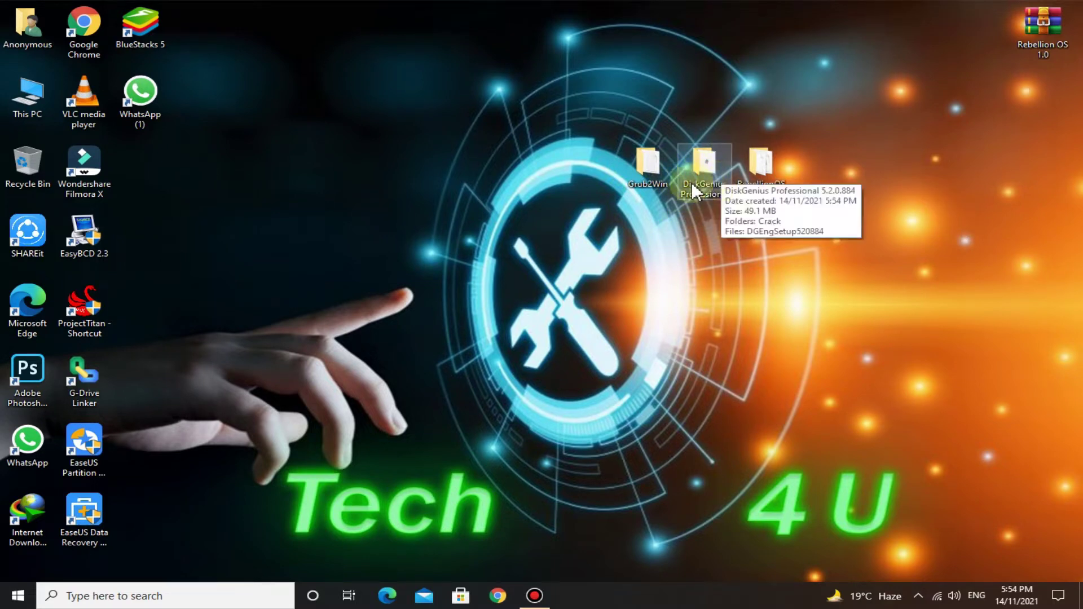
# - Install DiskGenius 5.2.0 in English via DGEngSetup520884, unchecking Launch DiskGenius and Open Website
pyautogui.doubleClick(707, 187)
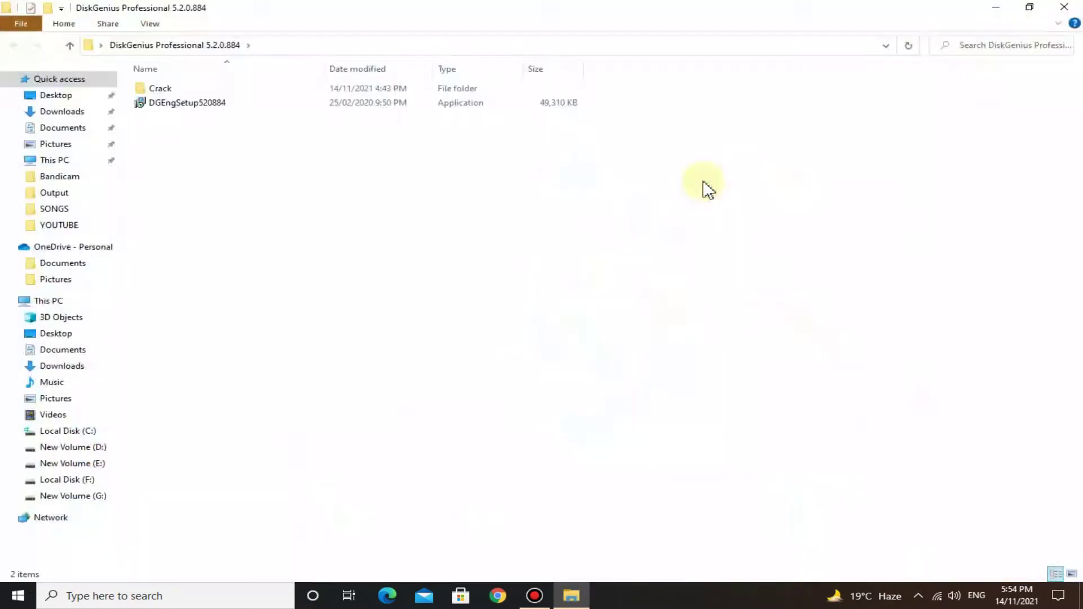
pyautogui.doubleClick(176, 103)
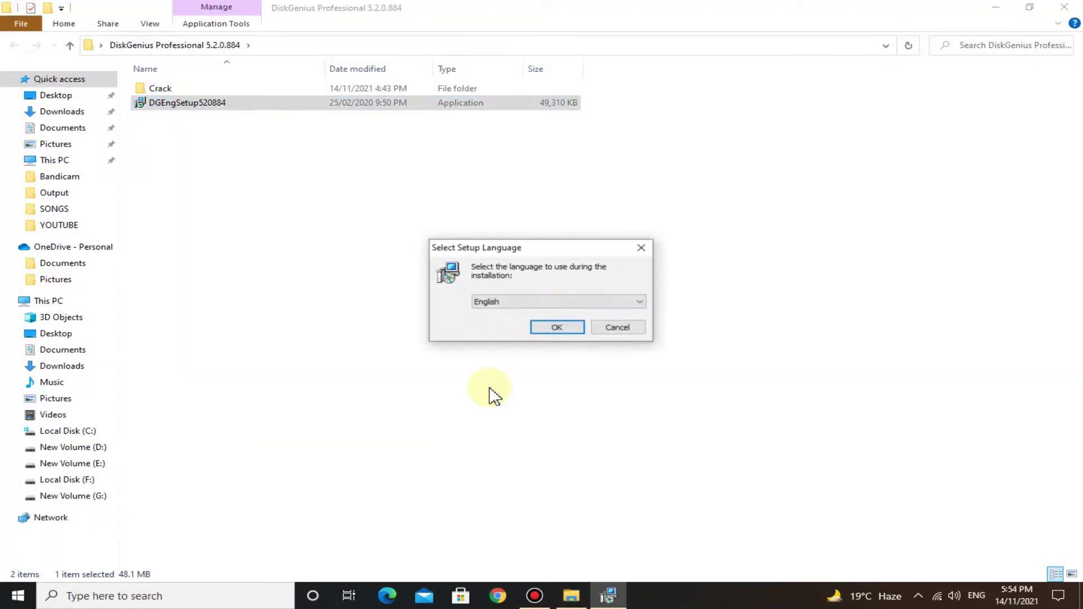
pyautogui.click(556, 327)
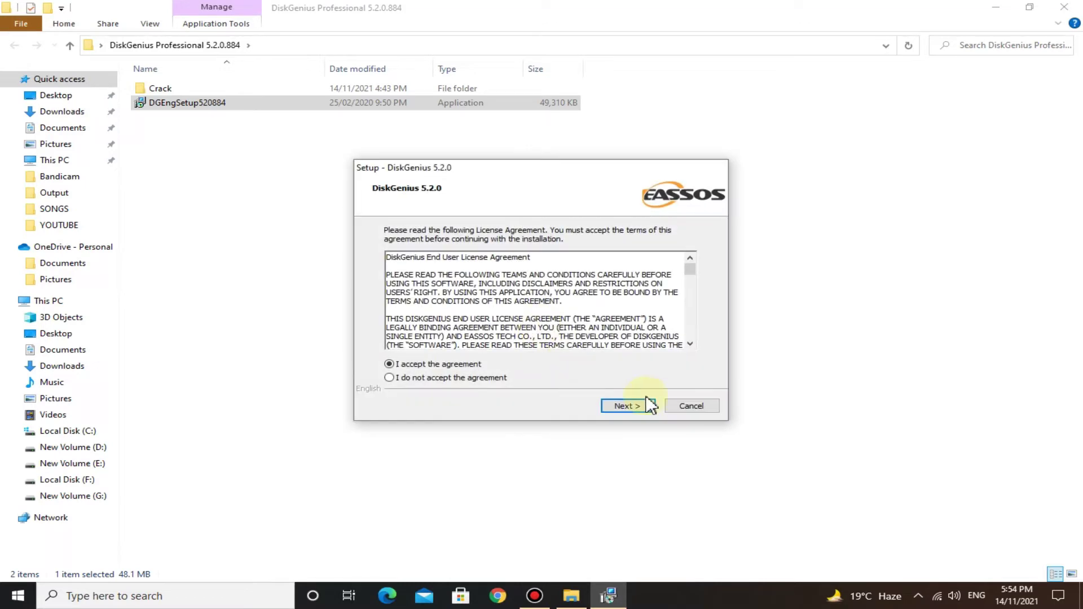
pyautogui.click(636, 402)
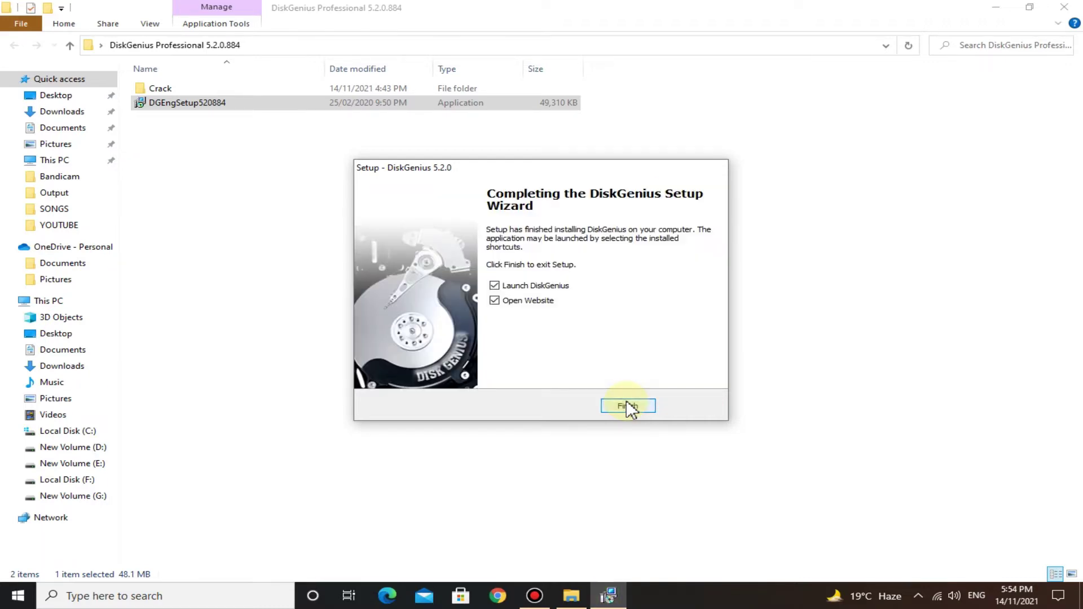
pyautogui.click(495, 286)
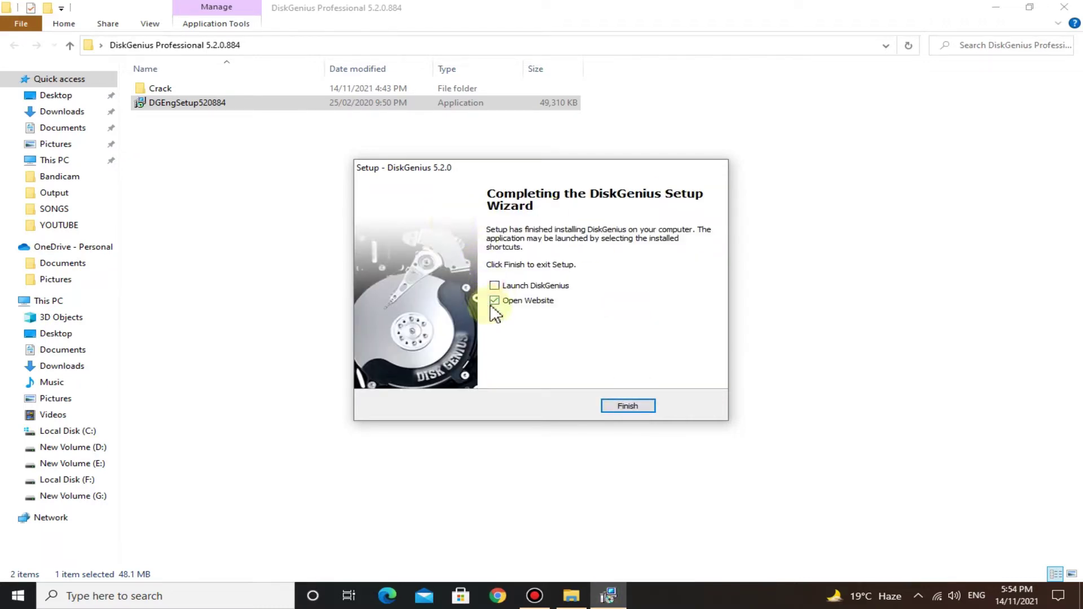
pyautogui.click(494, 300)
pyautogui.click(627, 405)
# - Copy the DiskGen and Options files from Crack\x64, then minimize the Explorer window
pyautogui.doubleClick(177, 89)
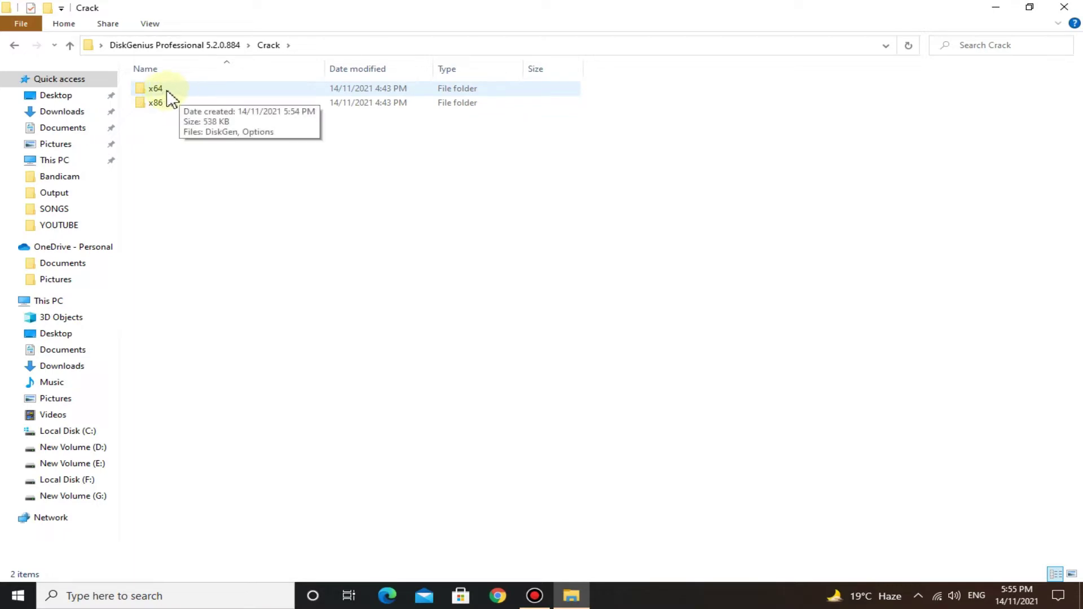
pyautogui.doubleClick(180, 91)
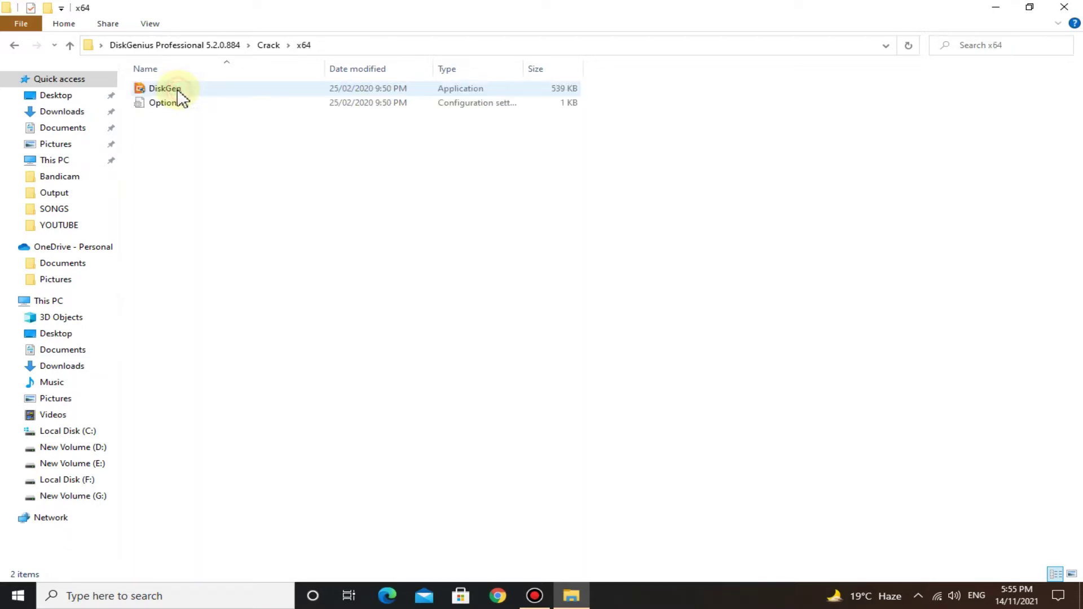
pyautogui.moveTo(171, 134); pyautogui.dragTo(166, 85)
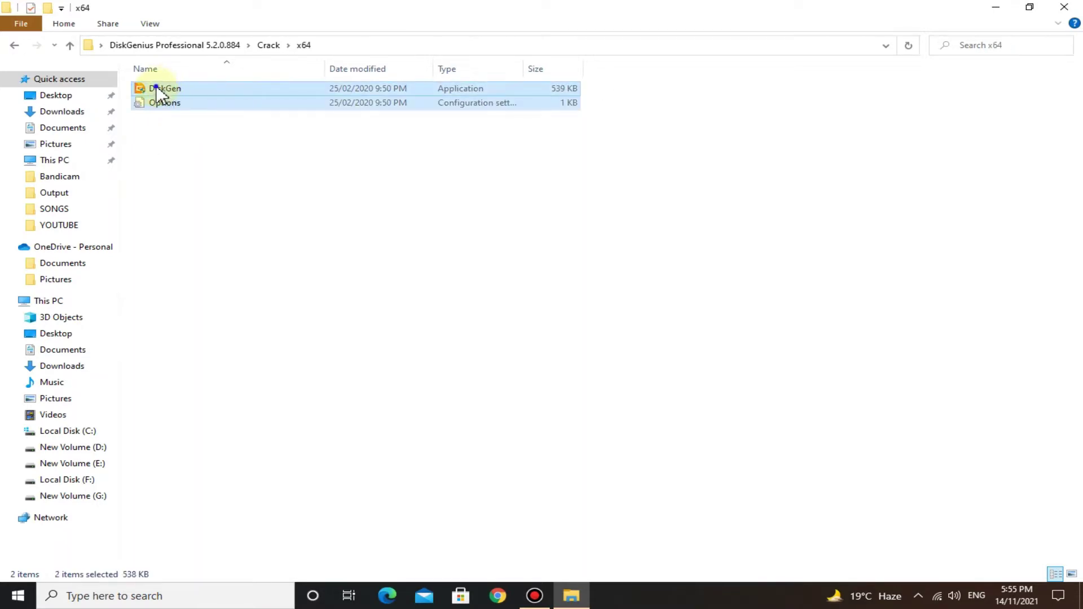
pyautogui.rightClick(151, 88)
pyautogui.click(193, 260)
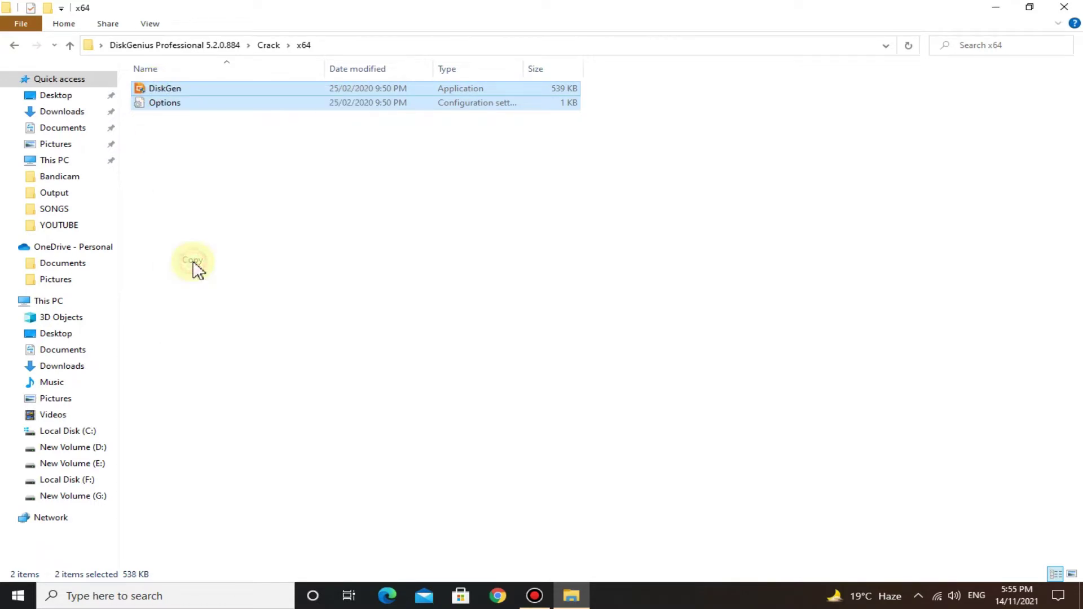
pyautogui.click(996, 7)
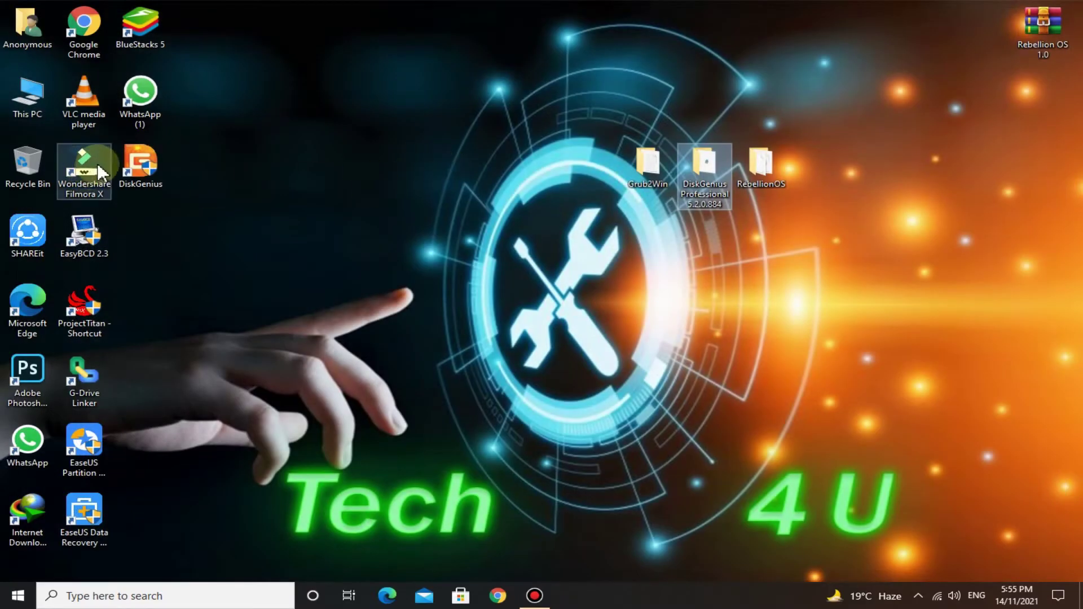
# - Paste the copied files into the DiskGenius install folder, replacing Options with administrator permission
pyautogui.rightClick(150, 162)
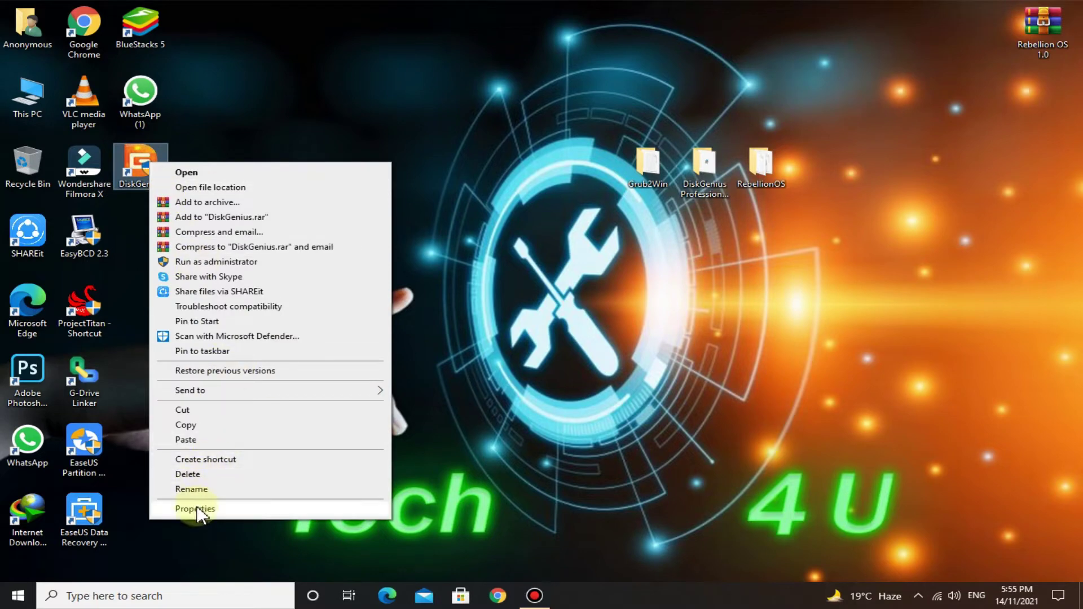
pyautogui.click(196, 188)
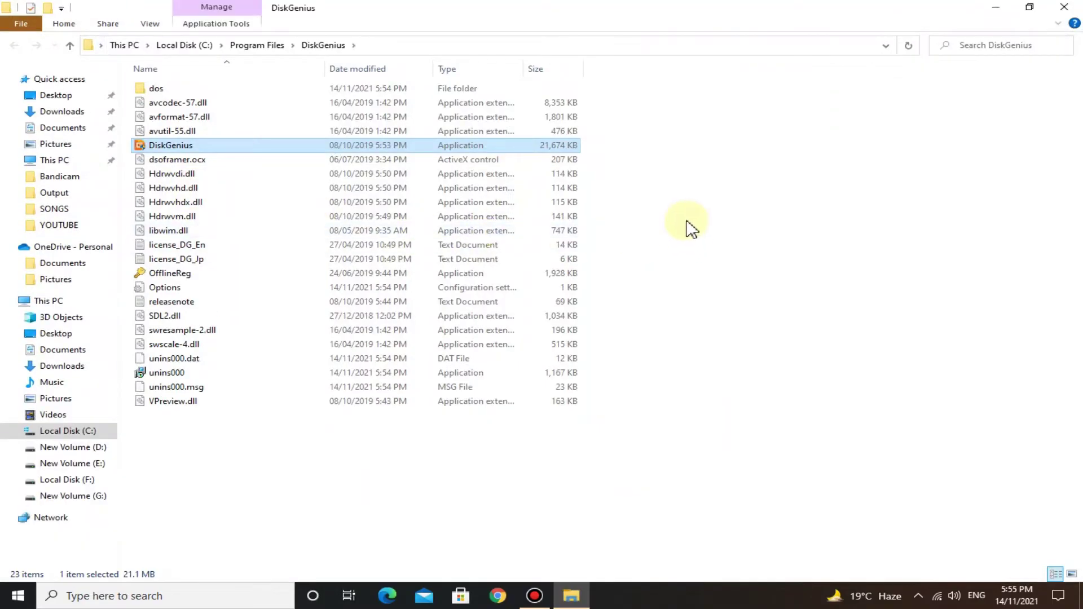
pyautogui.rightClick(687, 184)
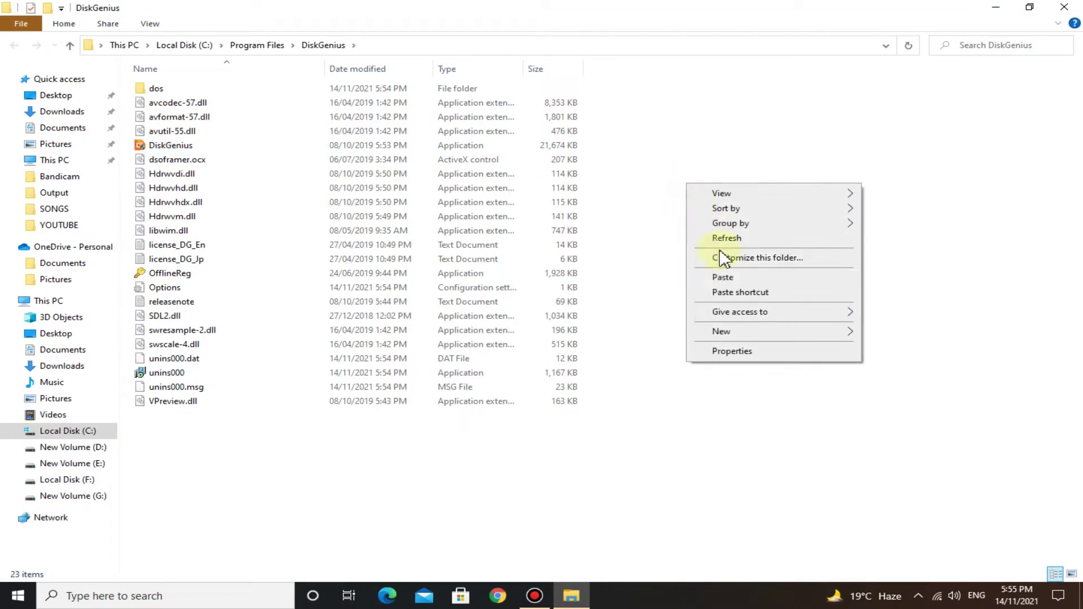
pyautogui.click(723, 278)
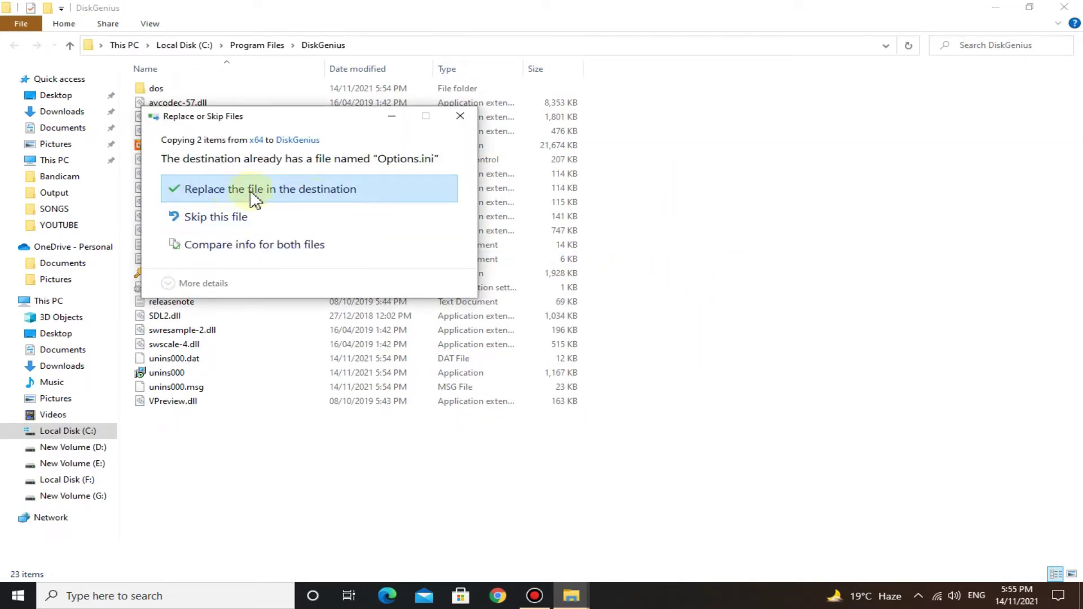
pyautogui.click(244, 194)
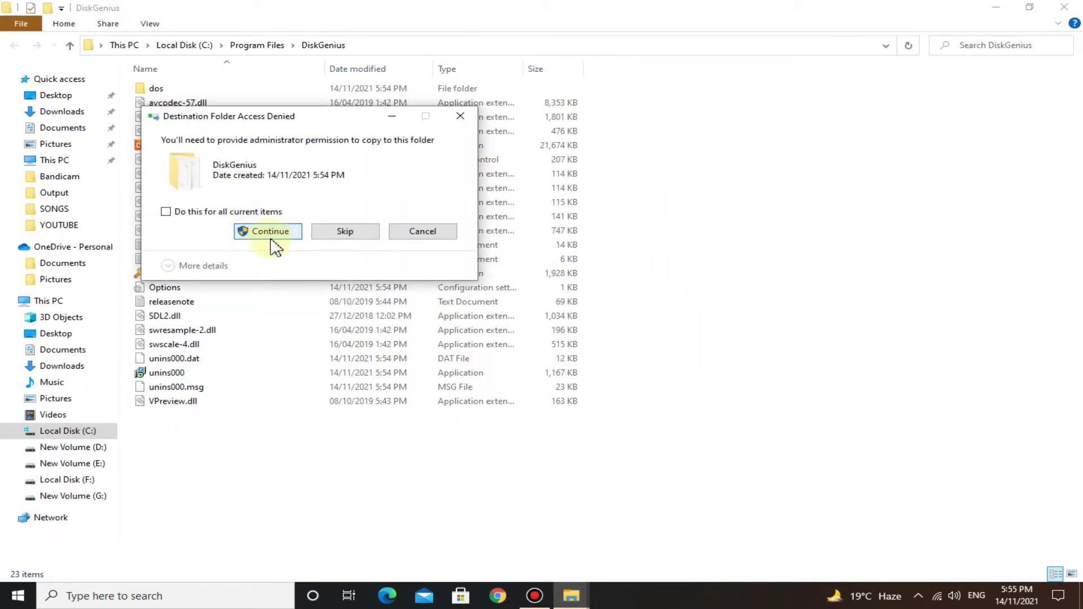
pyautogui.click(166, 212)
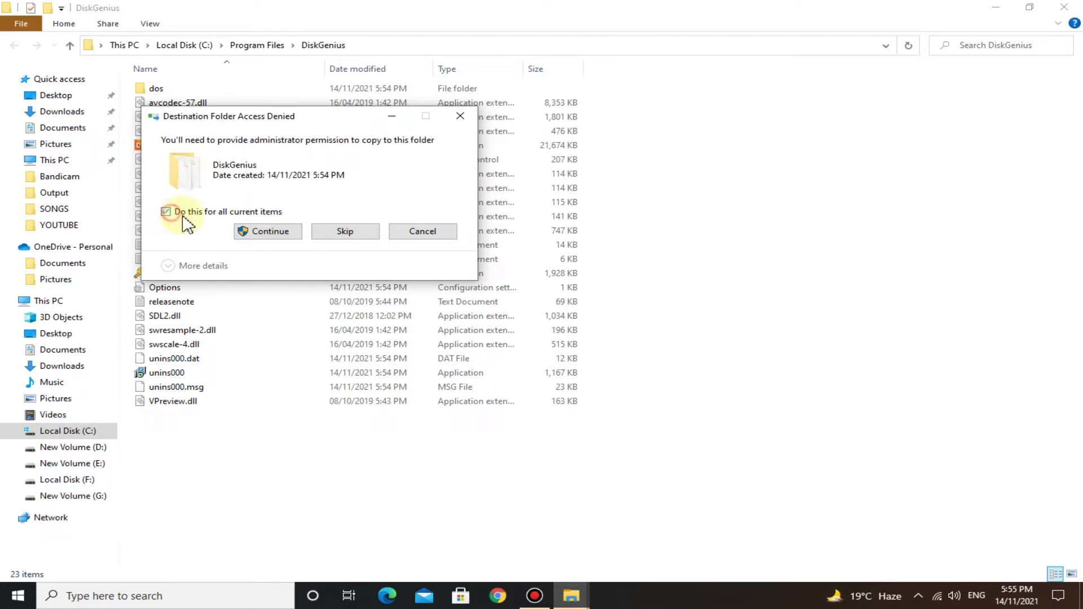
pyautogui.click(263, 232)
# - Swap the old DiskGenius desktop shortcut for a new DiskGen shortcut
pyautogui.click(194, 145)
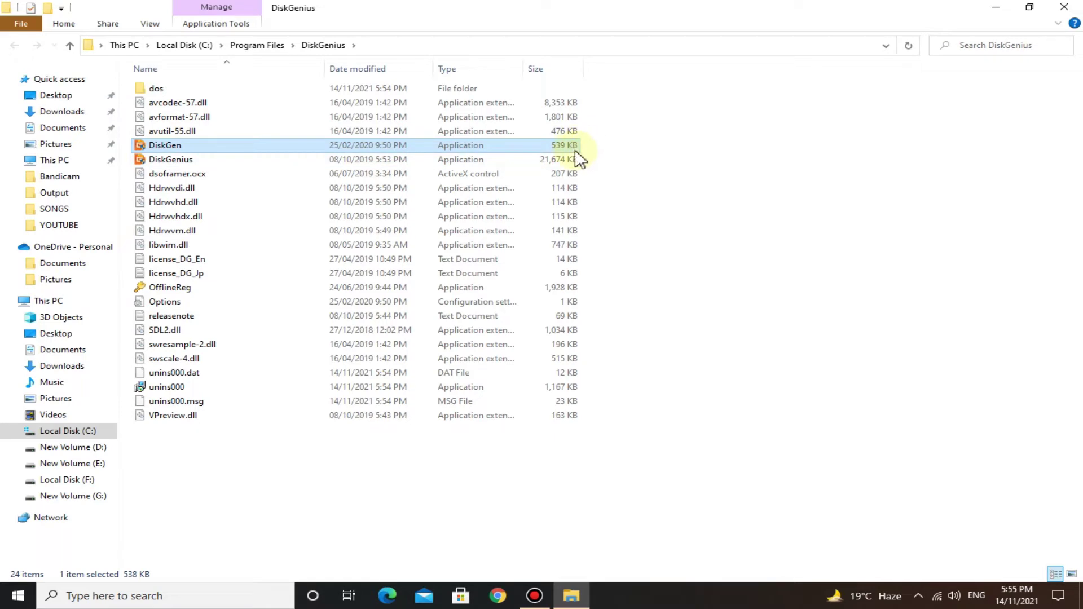
pyautogui.rightClick(500, 152)
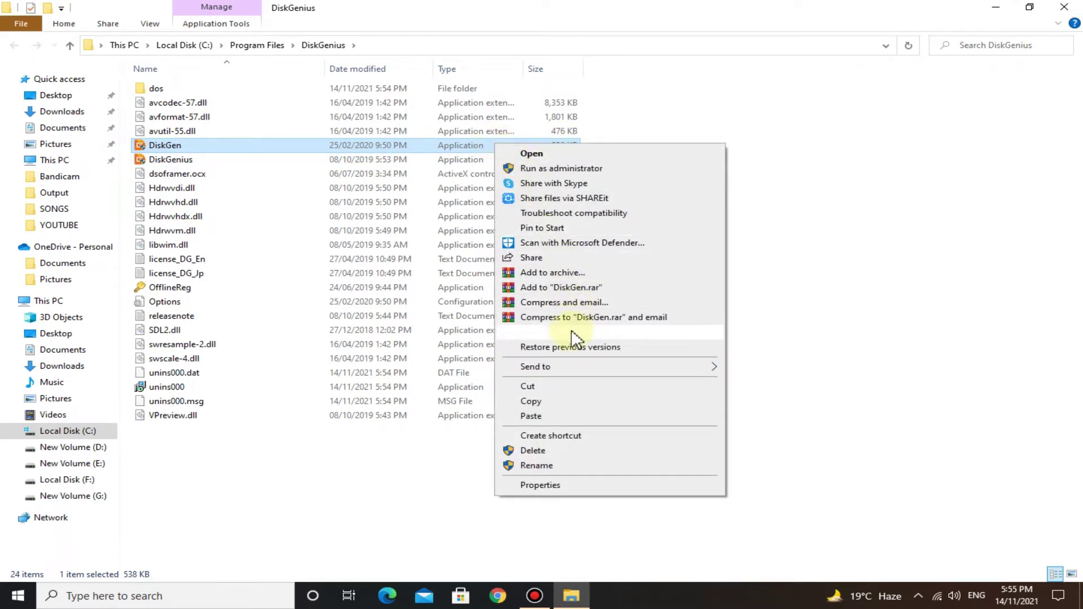
pyautogui.moveTo(536, 366)
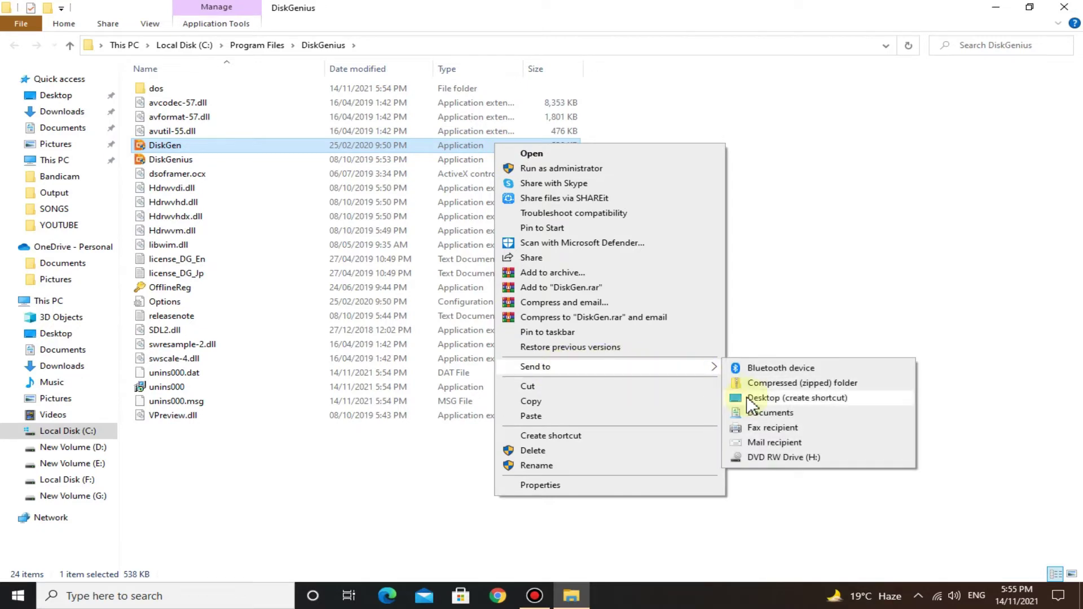
pyautogui.click(761, 398)
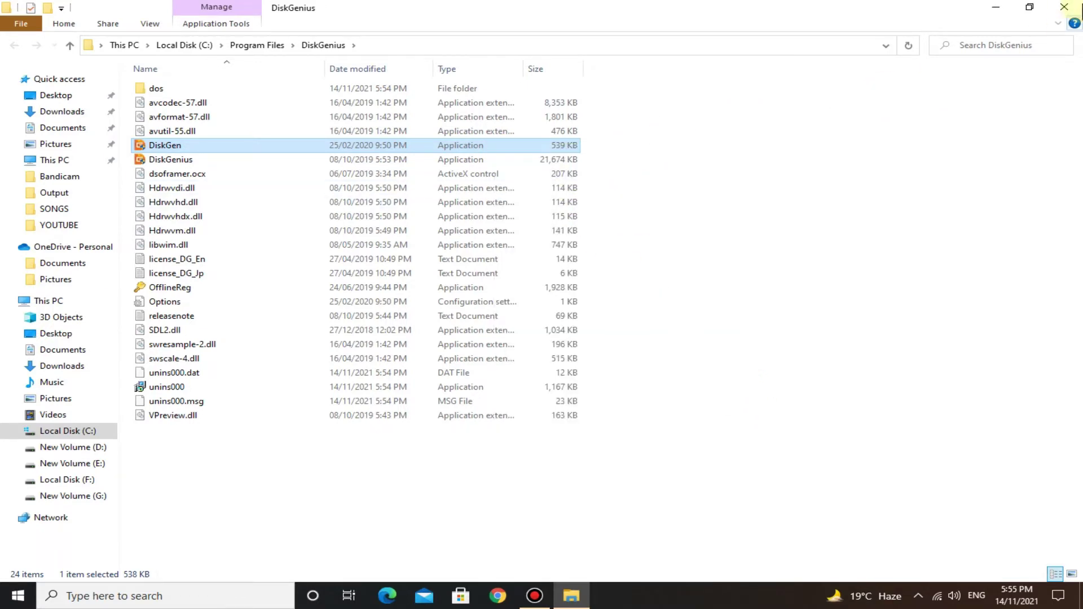
pyautogui.click(1064, 7)
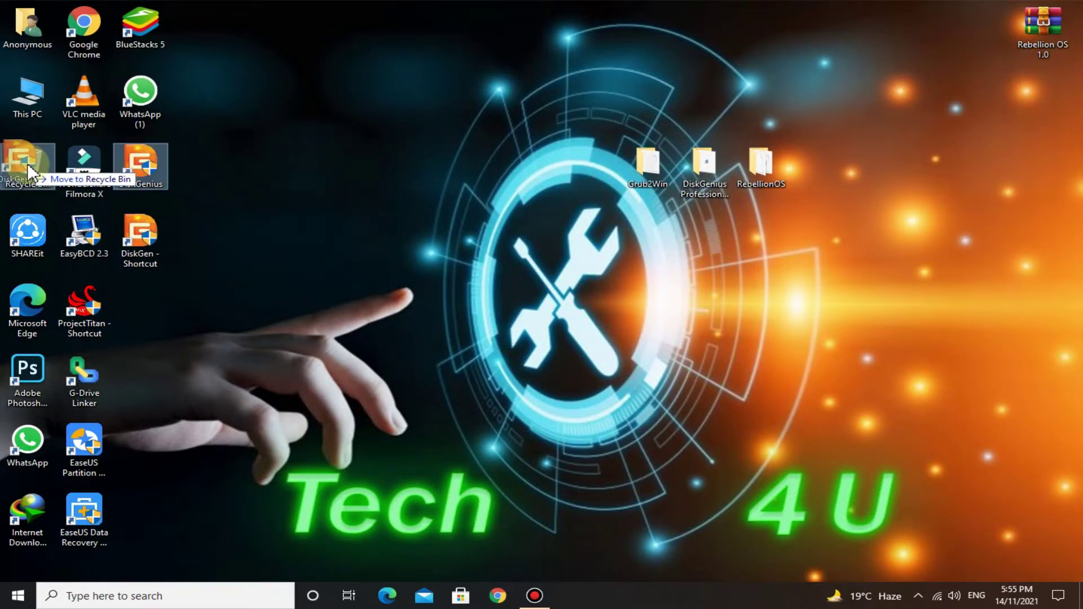
pyautogui.moveTo(157, 174); pyautogui.dragTo(27, 163)
pyautogui.moveTo(153, 238); pyautogui.dragTo(146, 179)
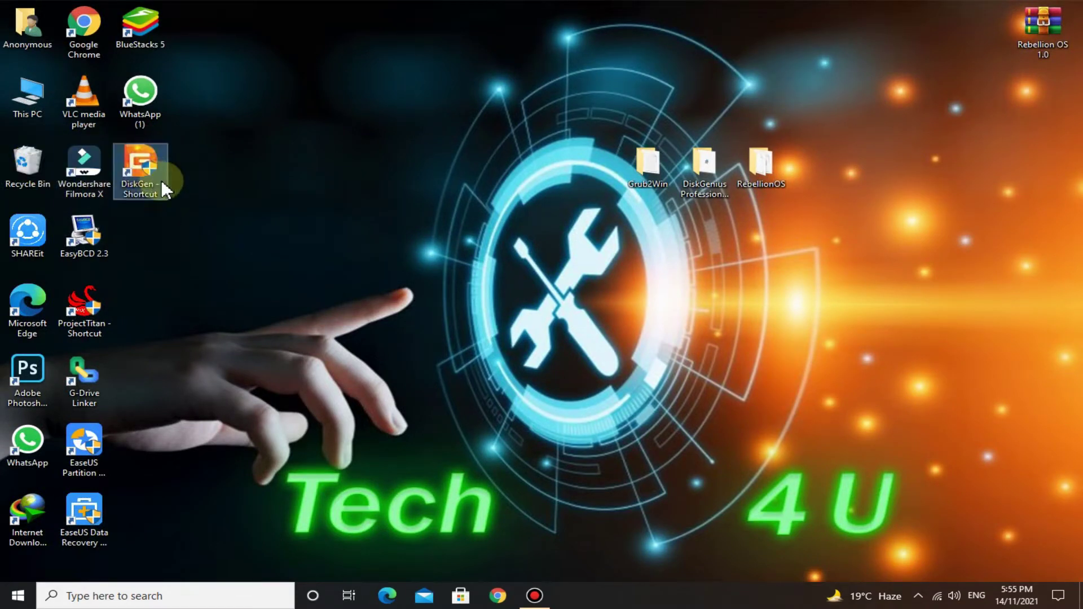
pyautogui.click(215, 216)
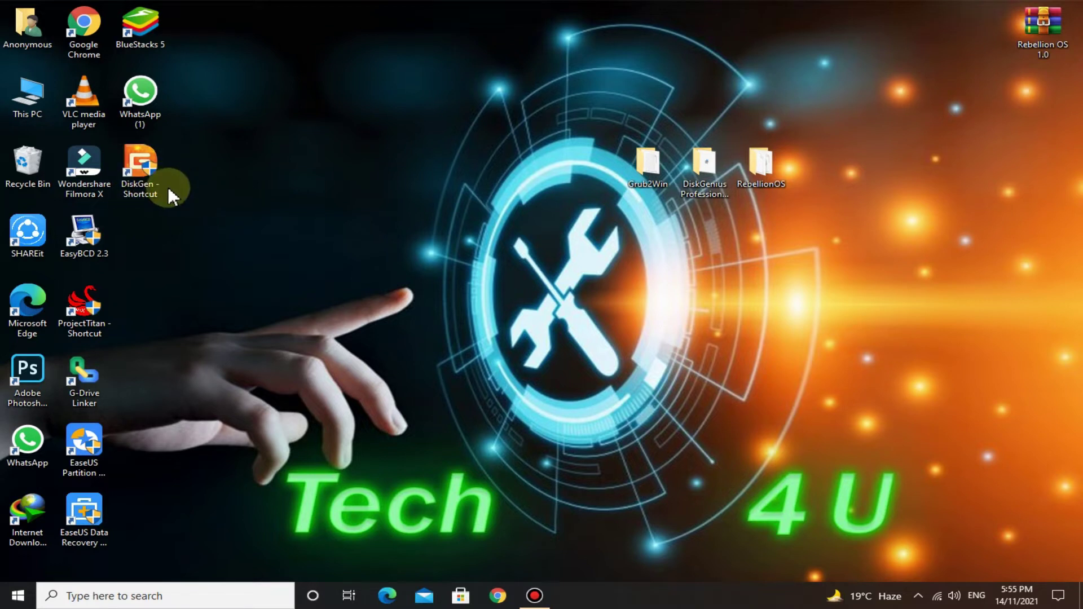
# - Open Disk Management from This PC in a maximized Computer Management window
pyautogui.rightClick(34, 109)
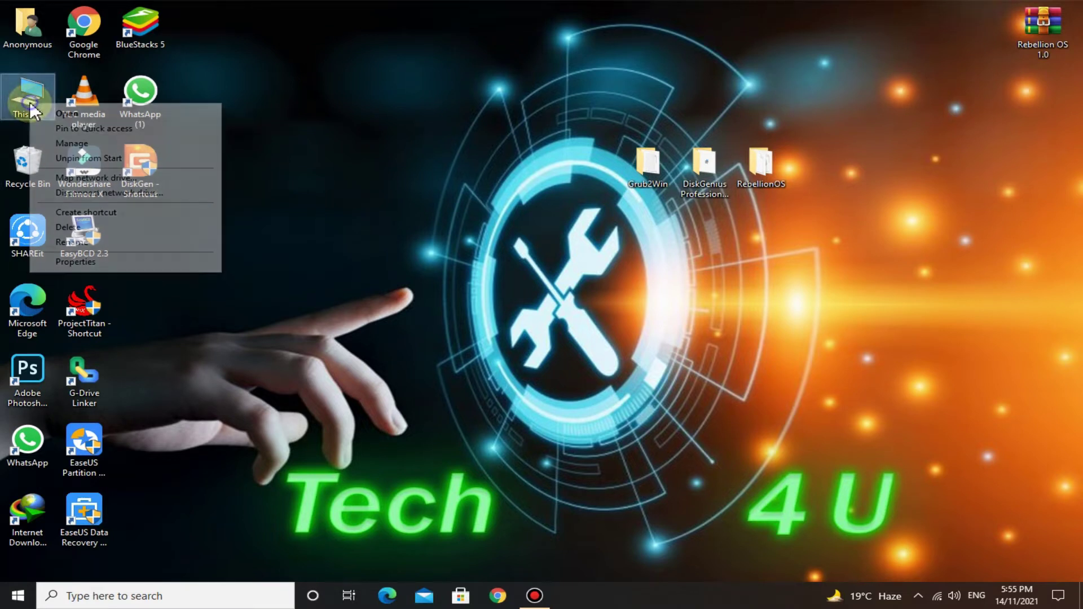
pyautogui.click(76, 144)
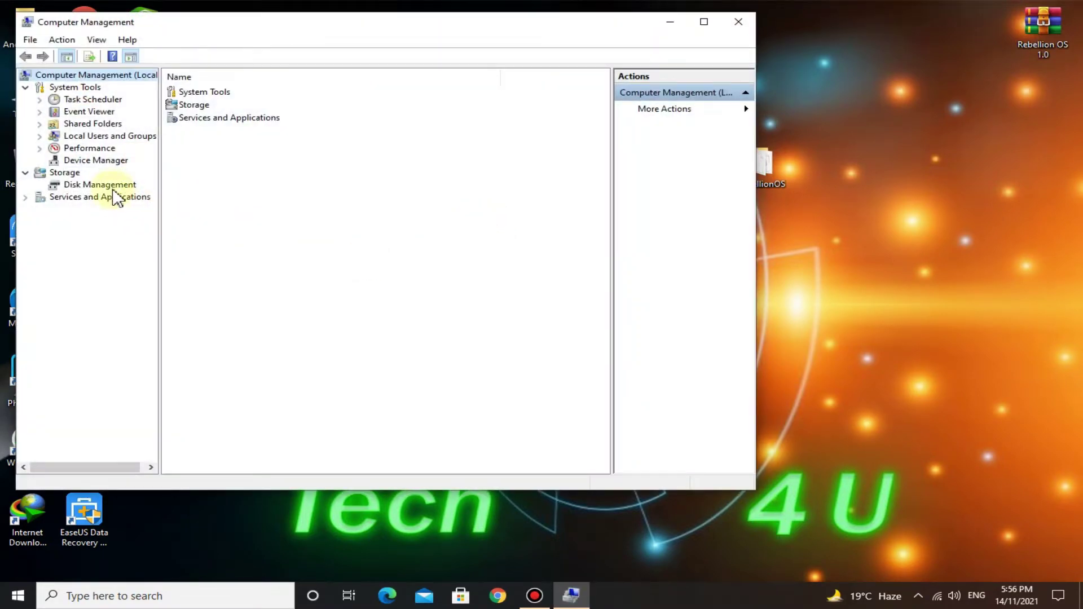
pyautogui.click(100, 185)
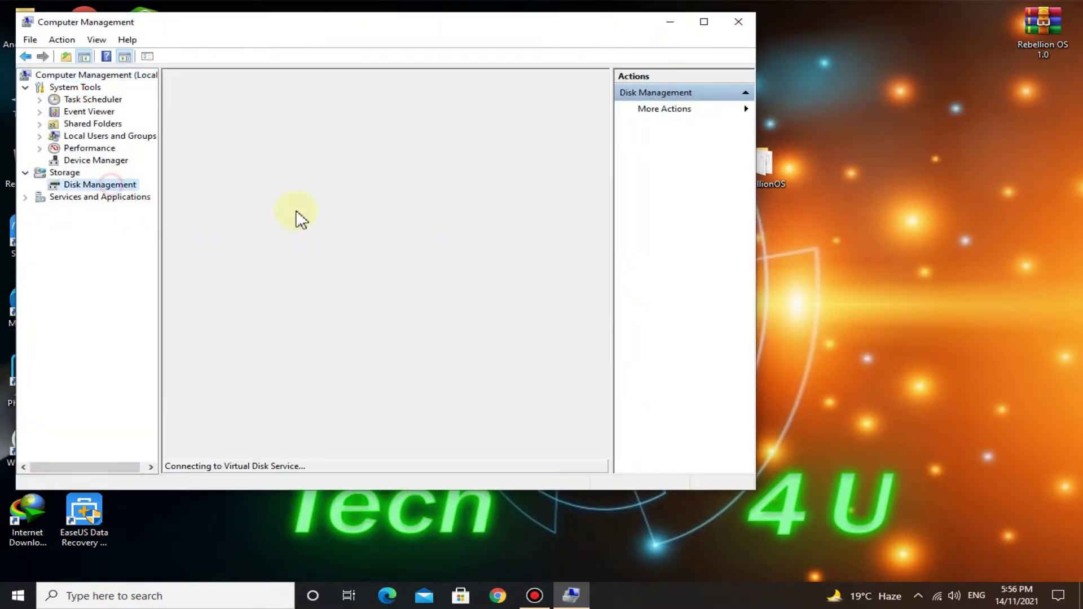
pyautogui.click(703, 21)
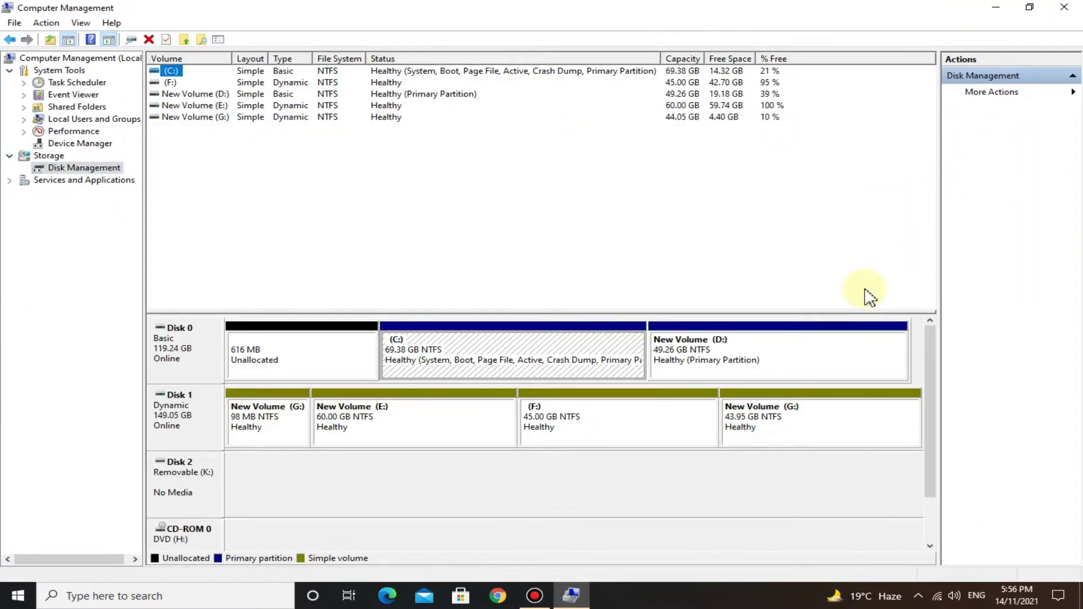
# - Compute 12 × 1024 = 12288 in Calculator
pyautogui.click(68, 326)
pyautogui.click(127, 326)
pyautogui.click(245, 252)
pyautogui.click(68, 326)
pyautogui.click(126, 362)
pyautogui.click(127, 326)
pyautogui.click(67, 289)
pyautogui.click(237, 364)
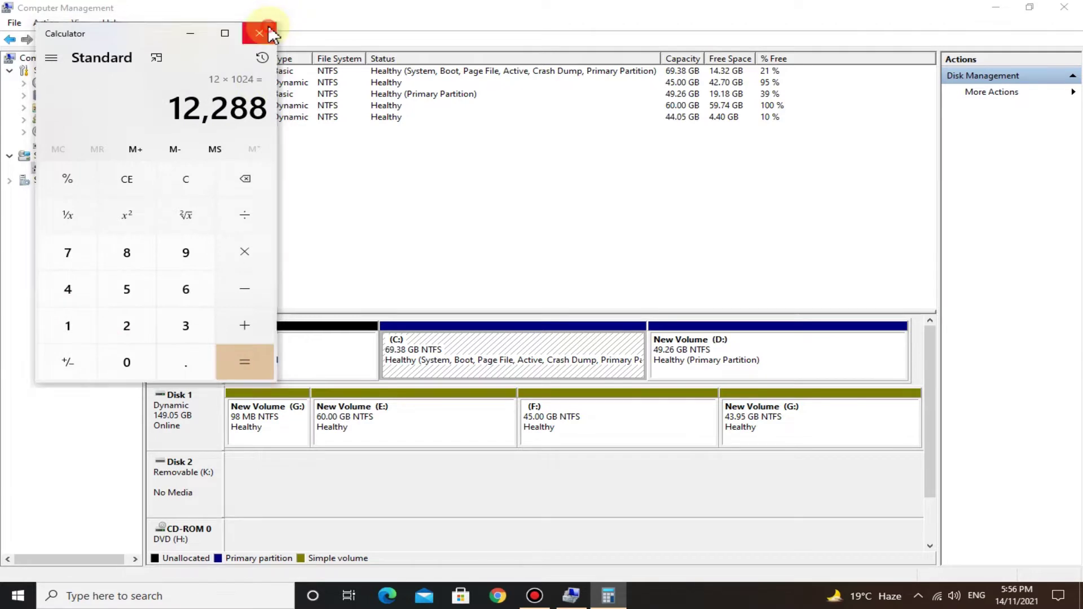
pyautogui.click(260, 33)
# - Shrink New Volume (D:) by 12288 MB and close Computer Management
pyautogui.rightClick(753, 364)
pyautogui.click(808, 455)
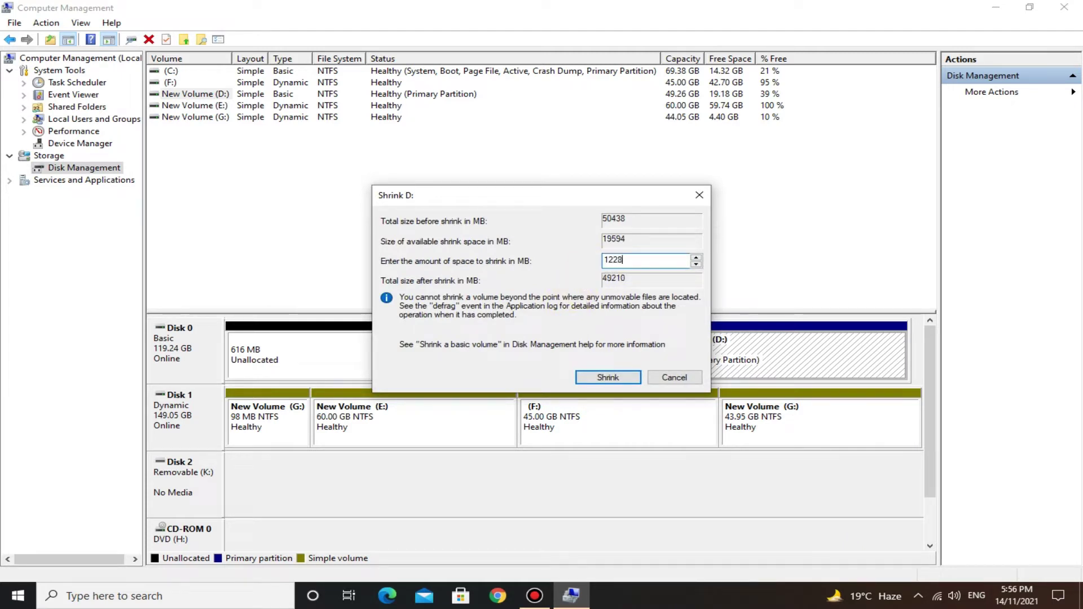
pyautogui.click(608, 378)
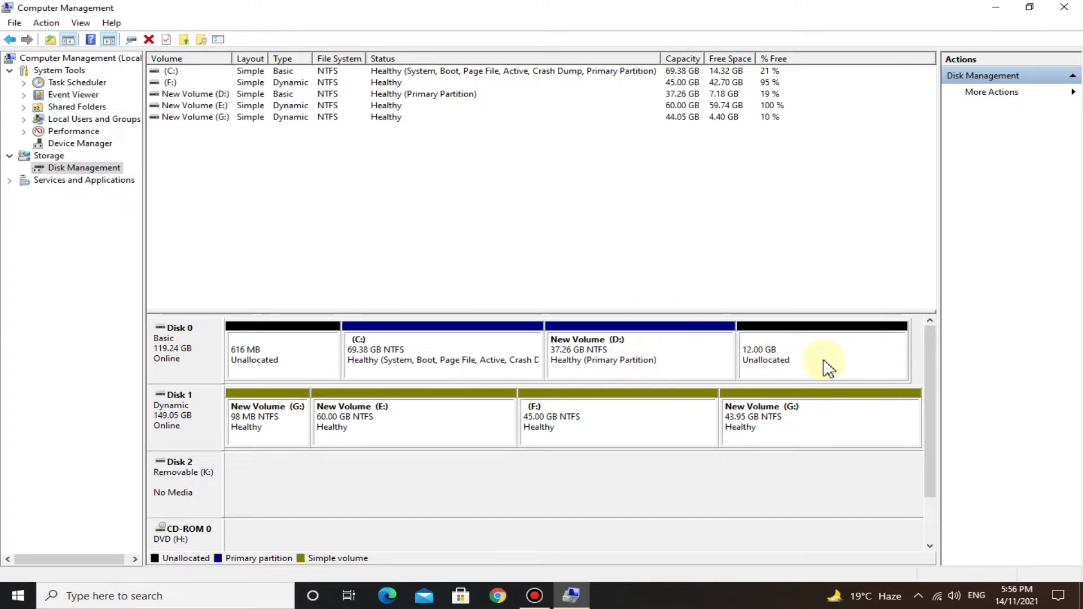
pyautogui.click(1067, 7)
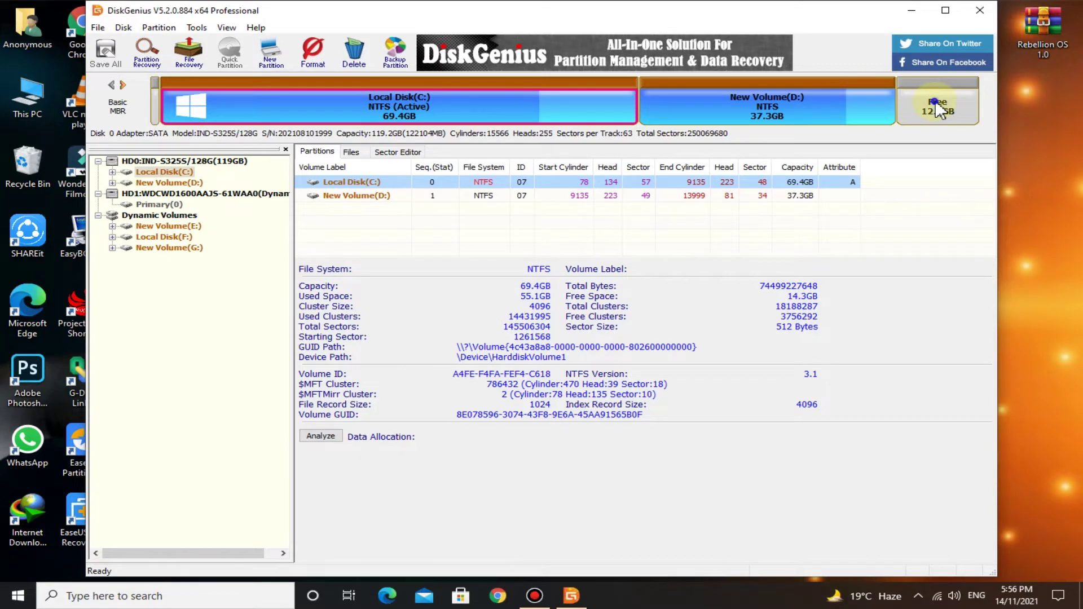
# - Create an Ext4 partition labelled 'Rebellion OS' in the 12 GB free space, then save and format it
pyautogui.rightClick(933, 101)
pyautogui.click(933, 98)
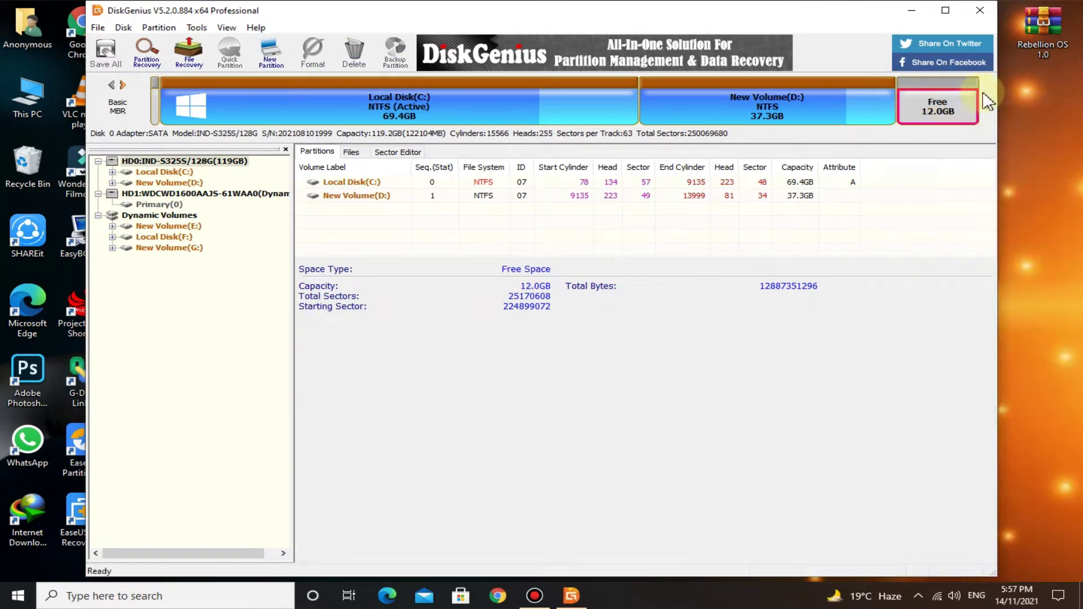
pyautogui.click(601, 245)
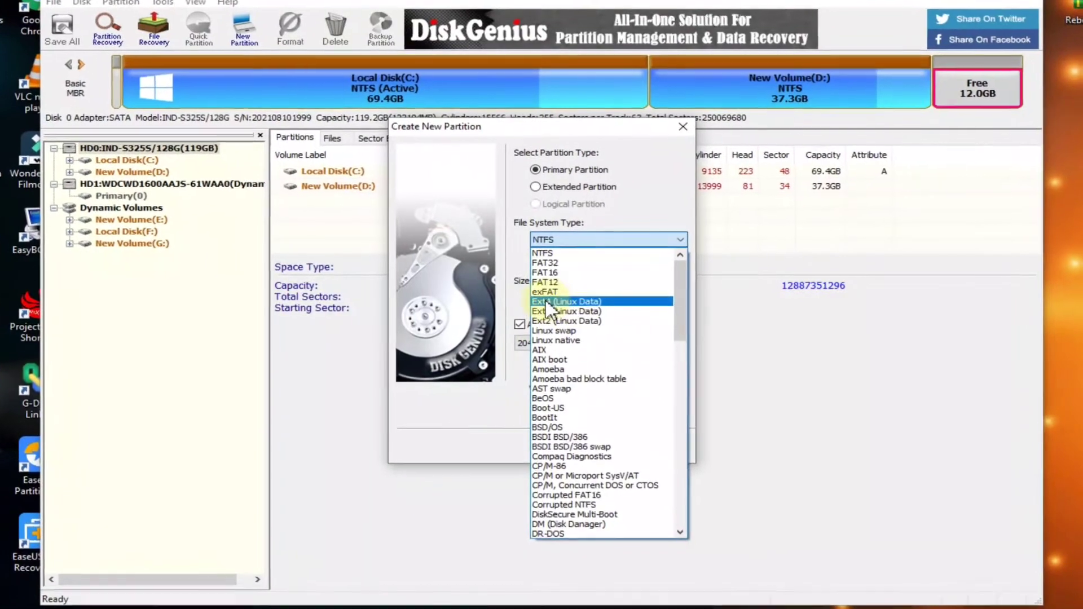
pyautogui.click(562, 301)
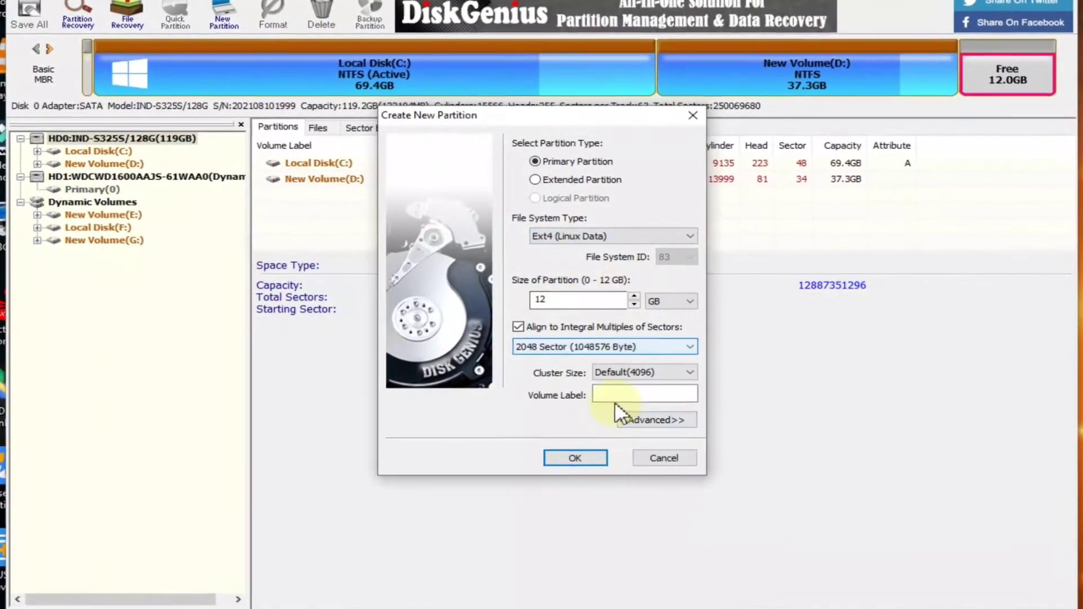
pyautogui.click(634, 394)
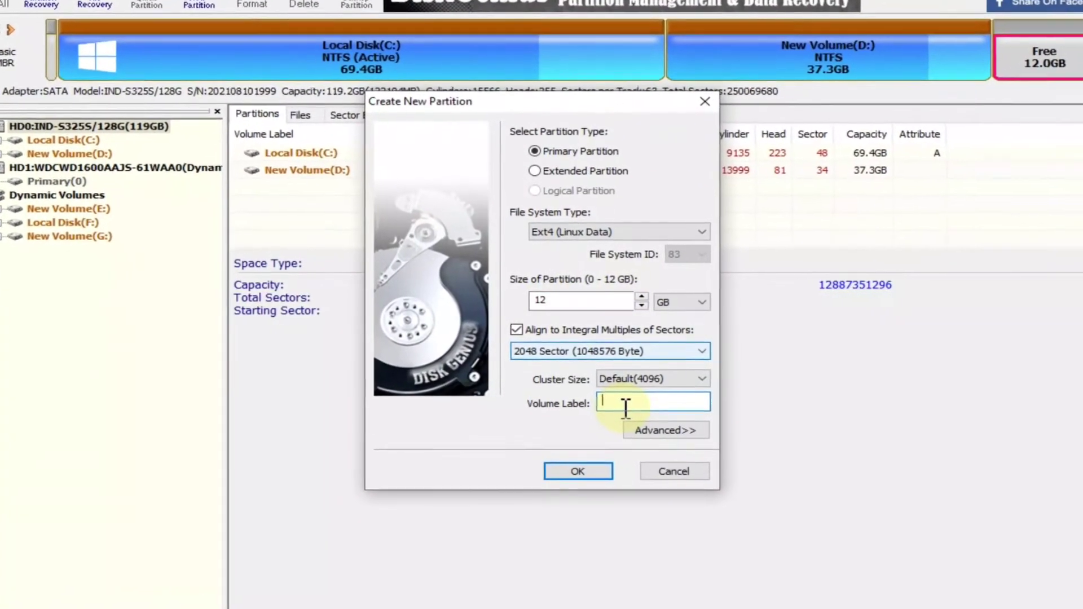
pyautogui.write('Rebellion OS')
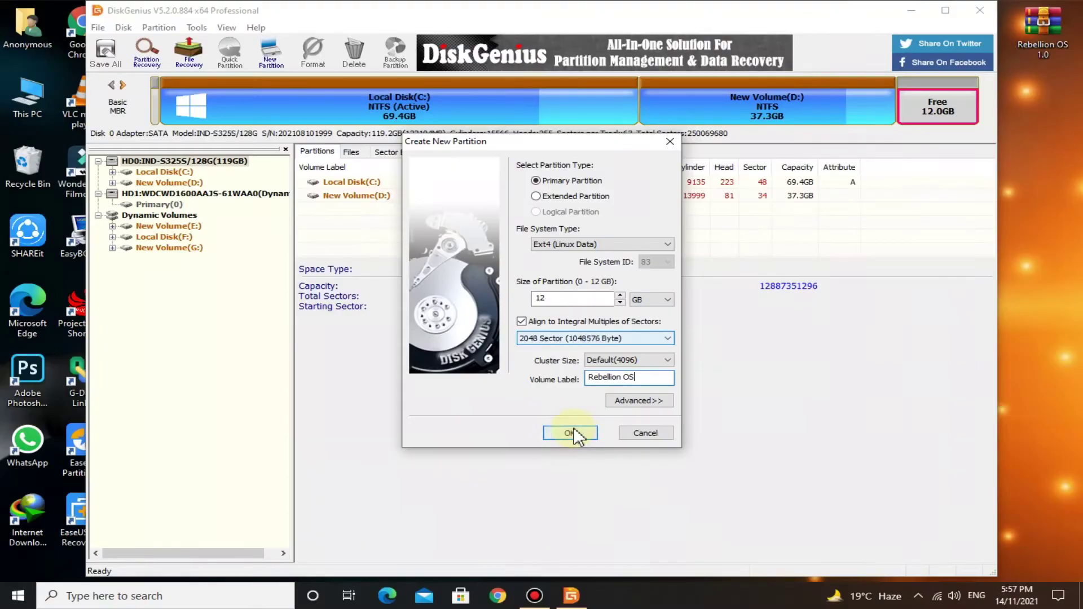
pyautogui.click(594, 551)
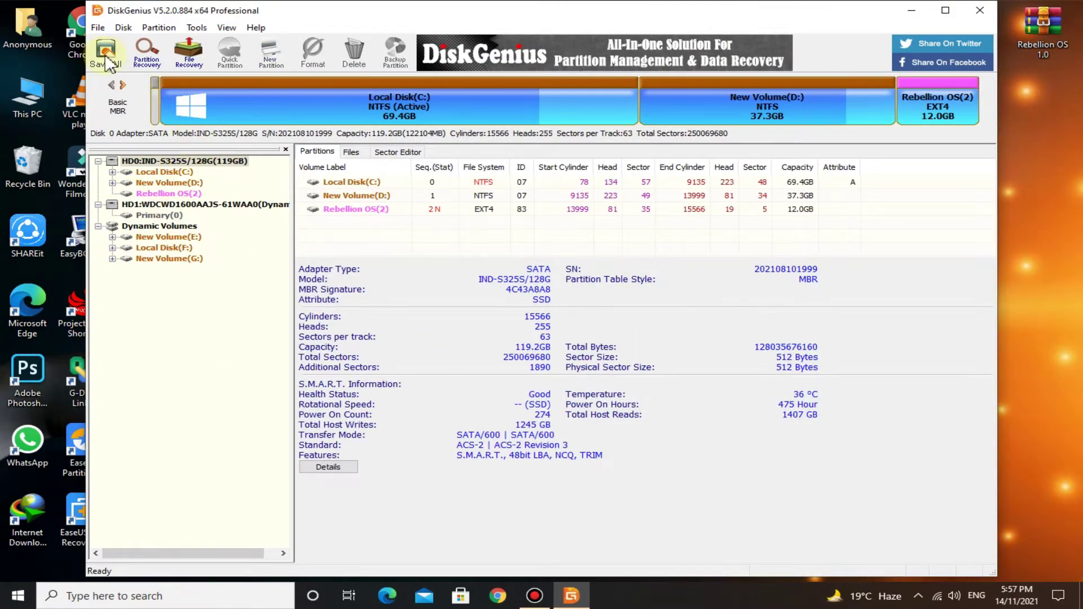
pyautogui.click(107, 56)
pyautogui.click(506, 324)
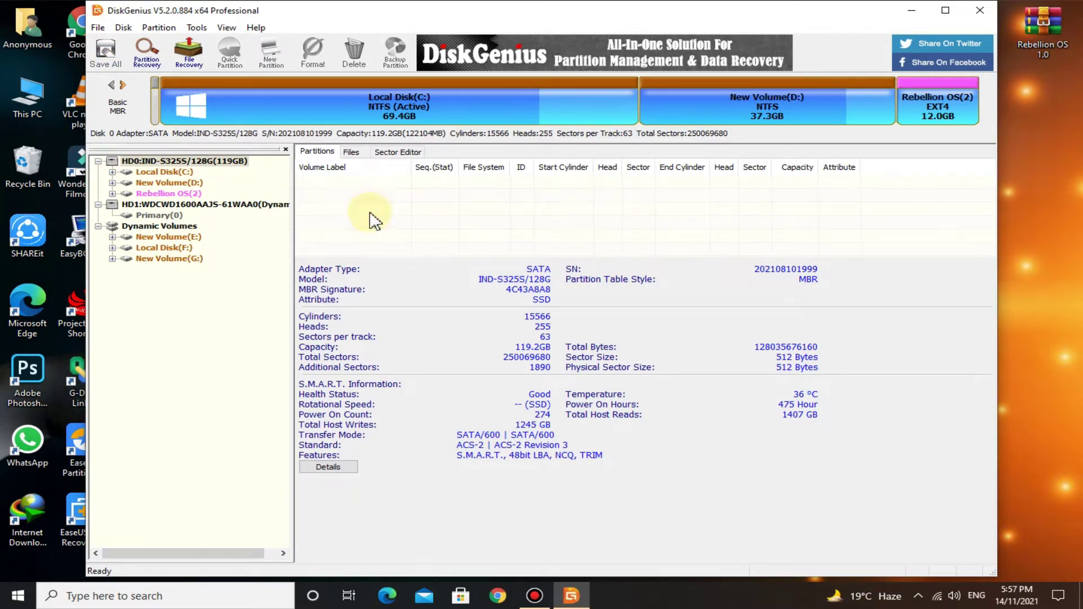
# - Drag the desktop RebellionOS folder (9 files, 2.5GB) into the Rebellion OS partition's files
pyautogui.doubleClick(356, 210)
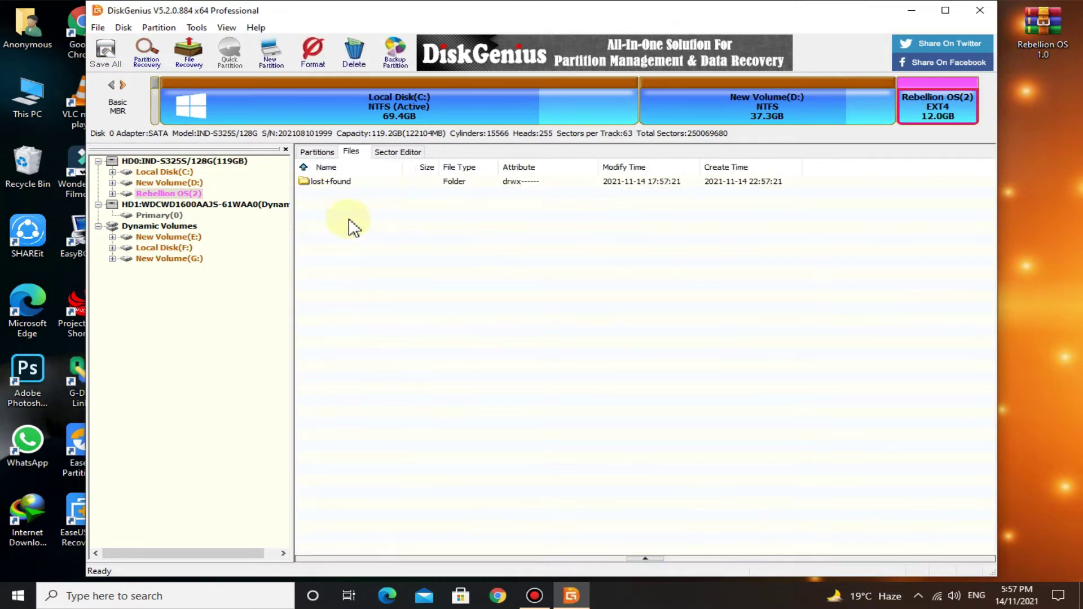
pyautogui.click(910, 12)
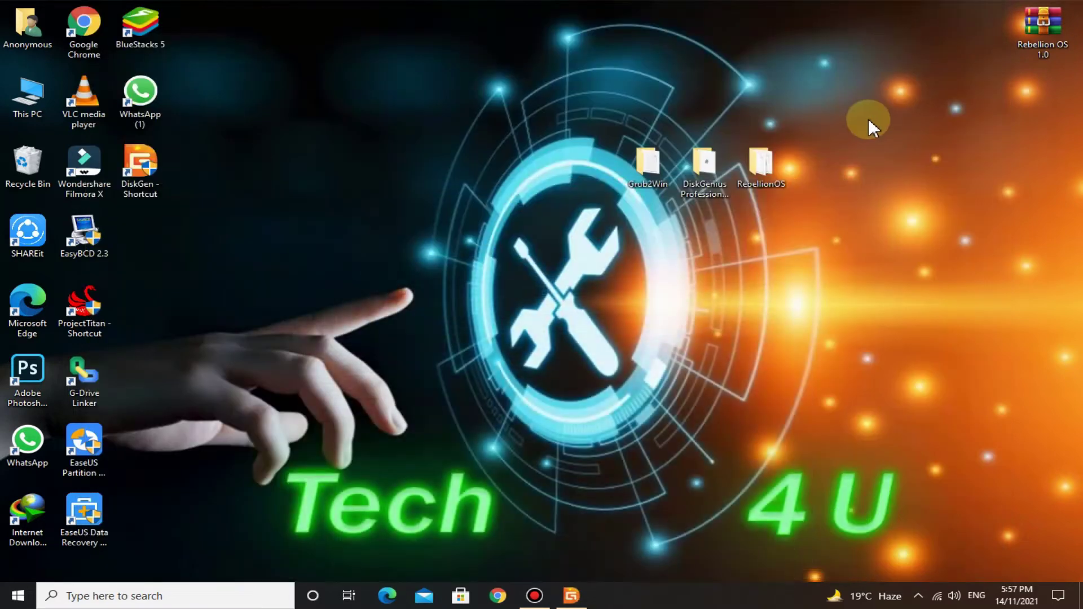
pyautogui.moveTo(768, 160); pyautogui.dragTo(722, 263)
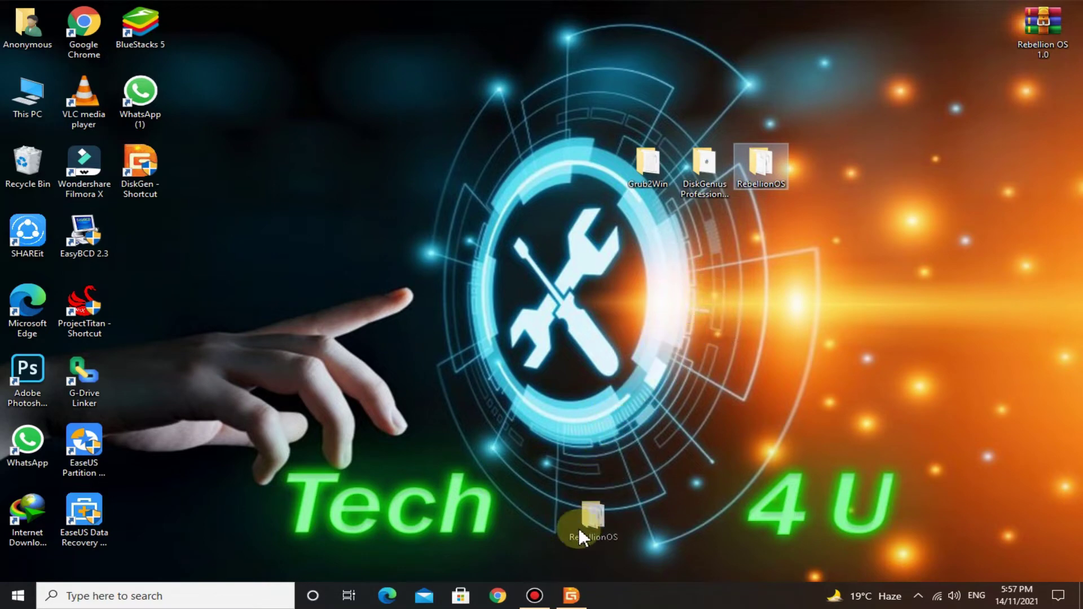
pyautogui.moveTo(573, 596); pyautogui.dragTo(495, 277)
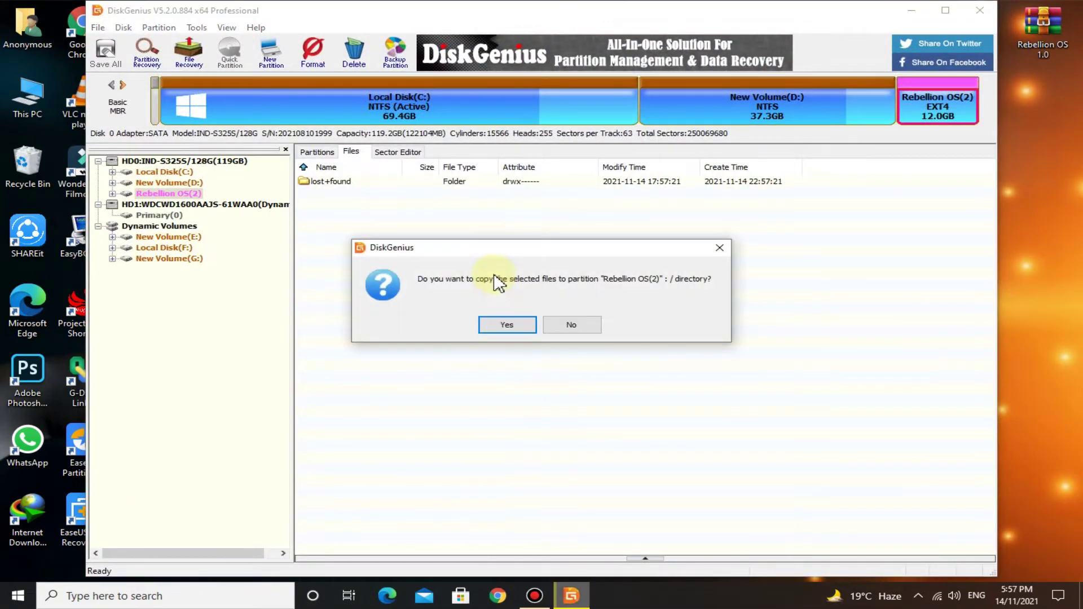
pyautogui.click(500, 328)
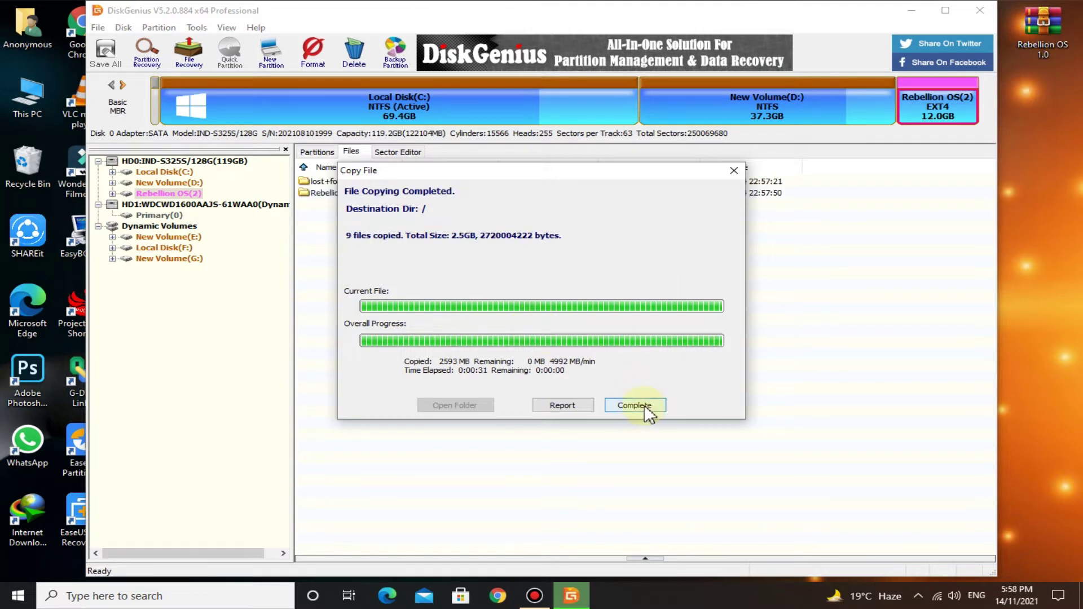
pyautogui.click(642, 404)
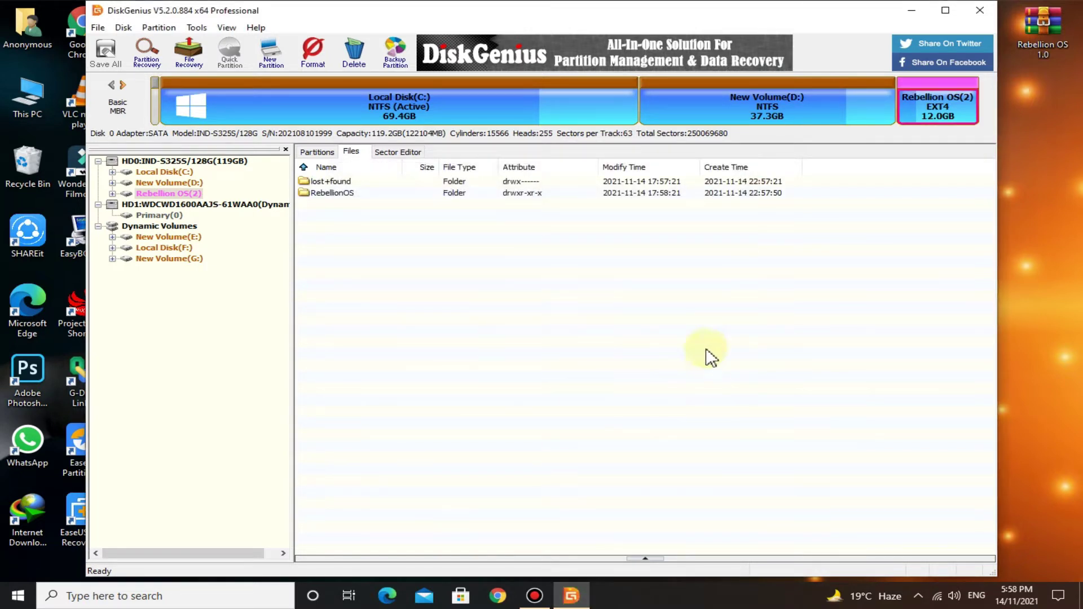
# - Close DiskGenius and run setup from the Grub2Win\install folder
pyautogui.click(985, 11)
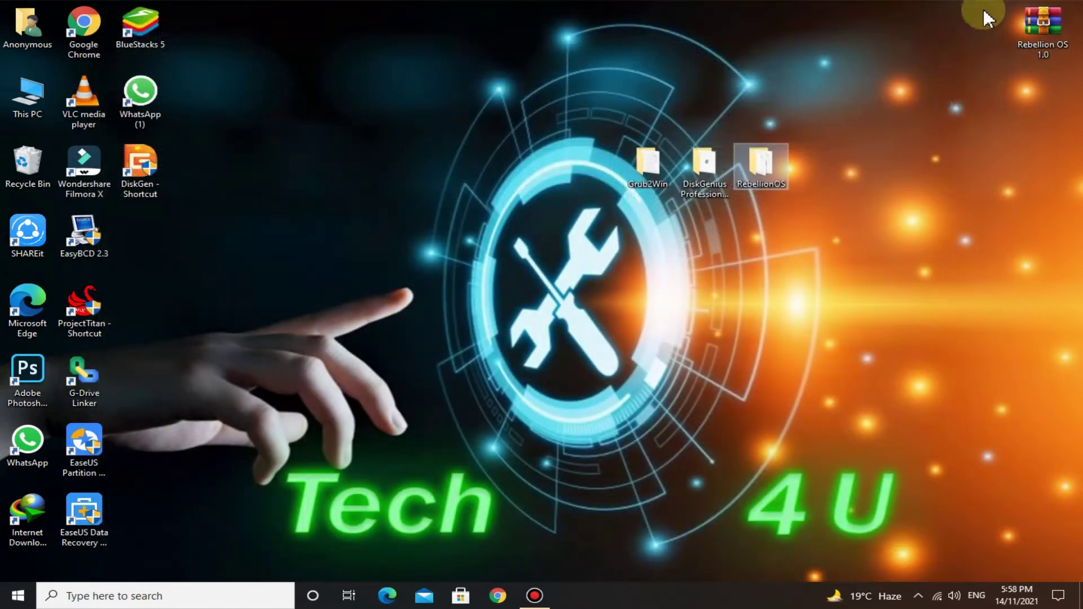
pyautogui.doubleClick(647, 162)
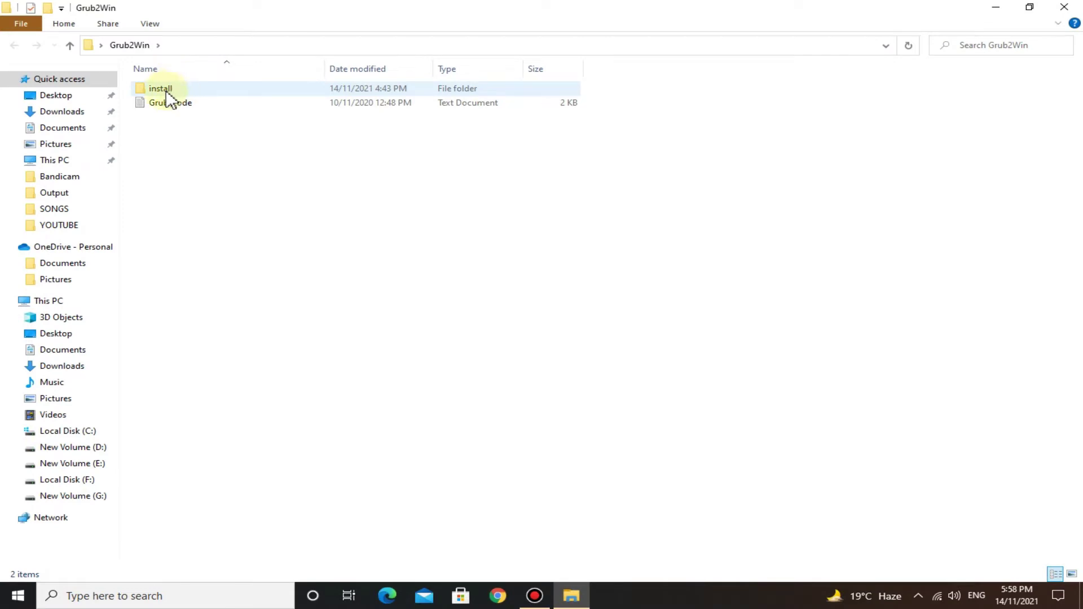
pyautogui.doubleClick(161, 89)
pyautogui.doubleClick(166, 245)
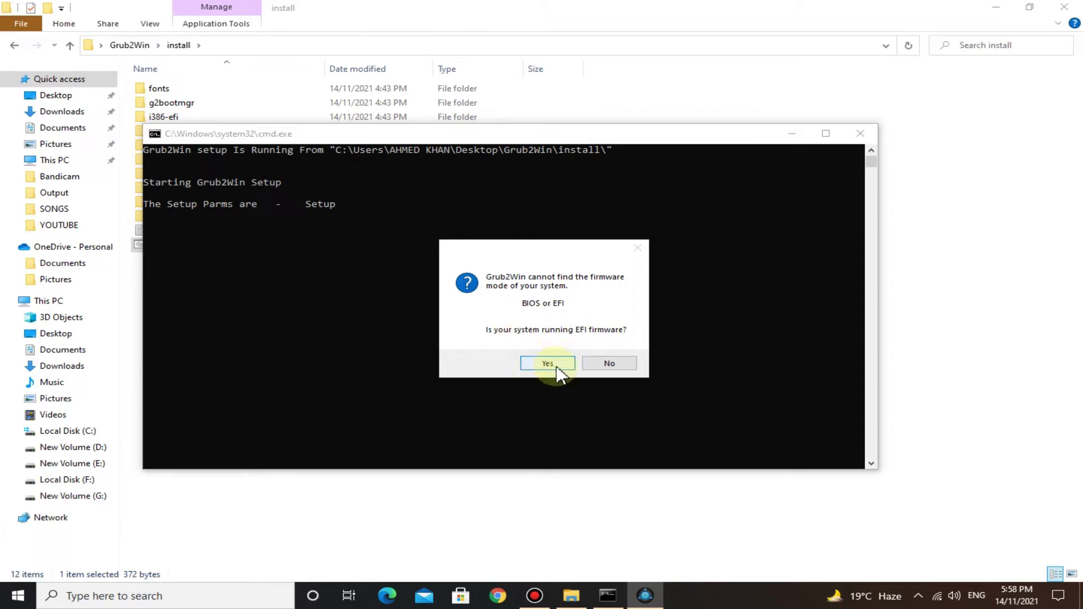
# - Launch msinfo32 from the Run history and confirm BIOS Mode reads Legacy
pyautogui.click(133, 596)
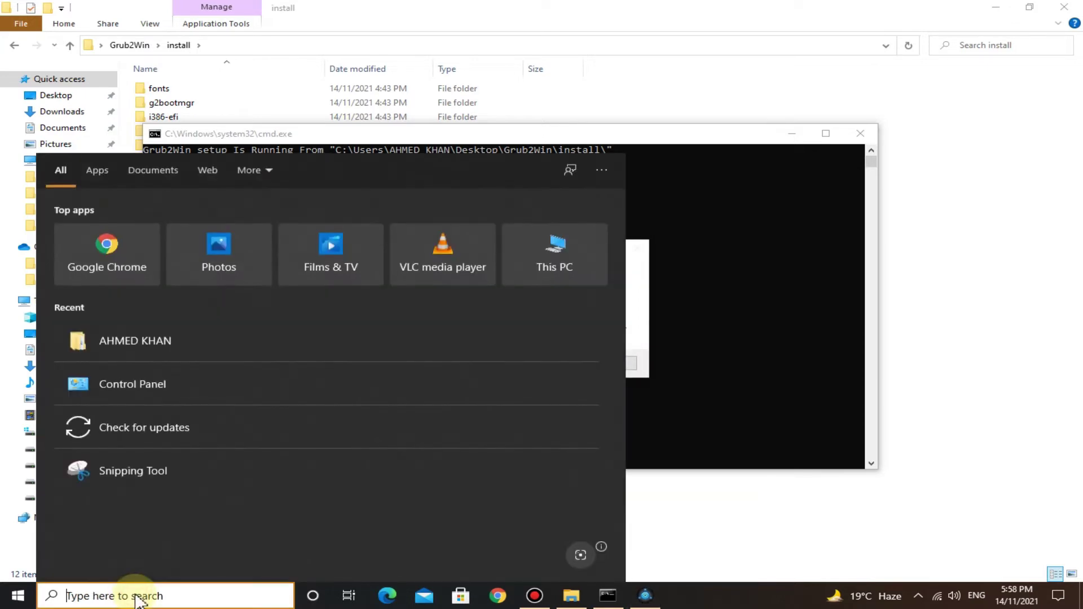
pyautogui.write('run')
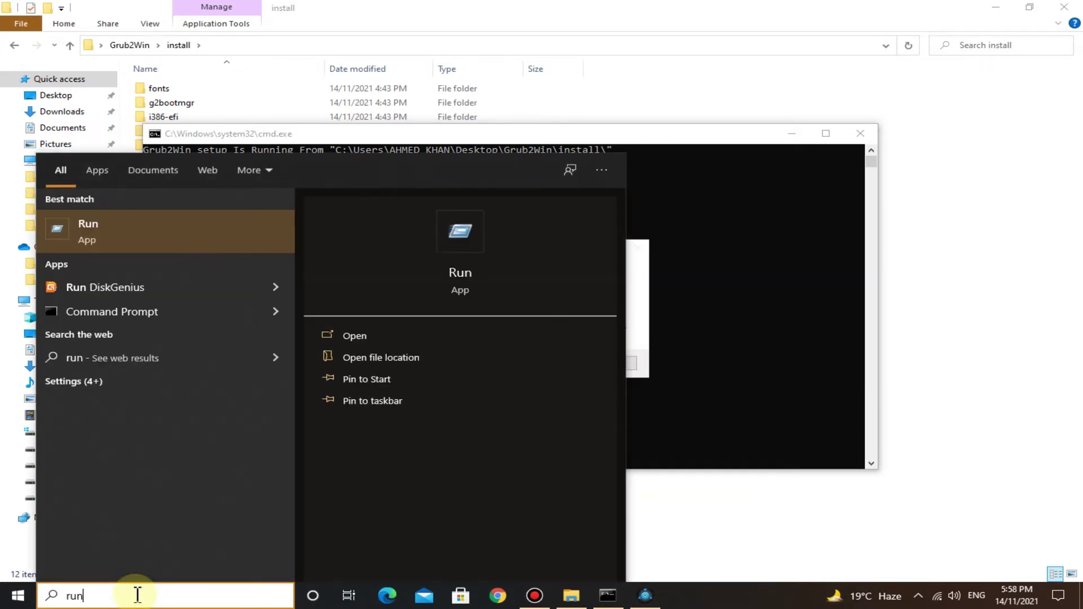
pyautogui.click(392, 343)
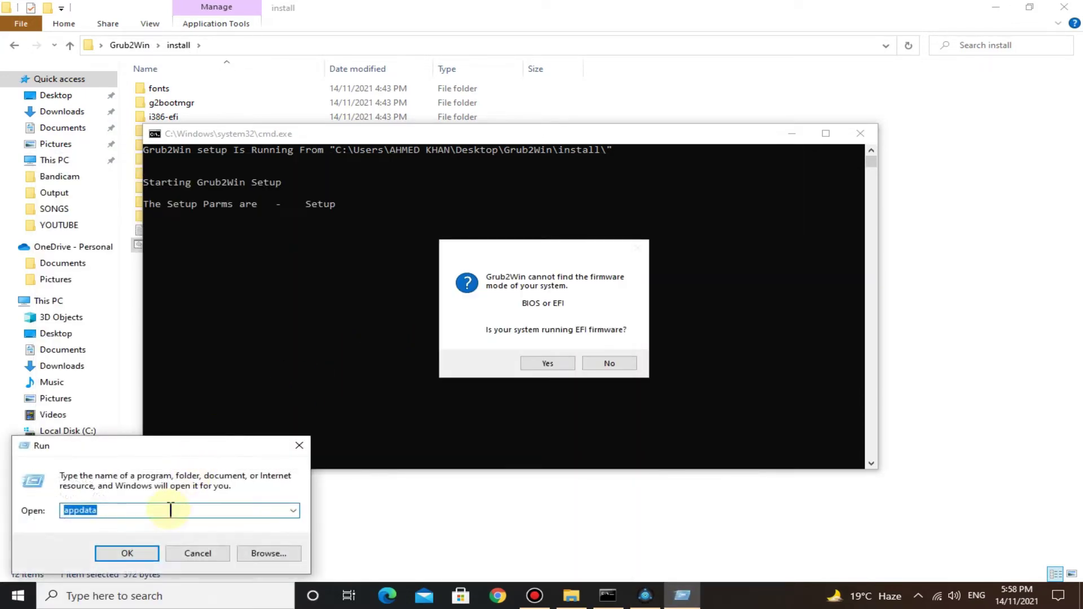
pyautogui.click(292, 510)
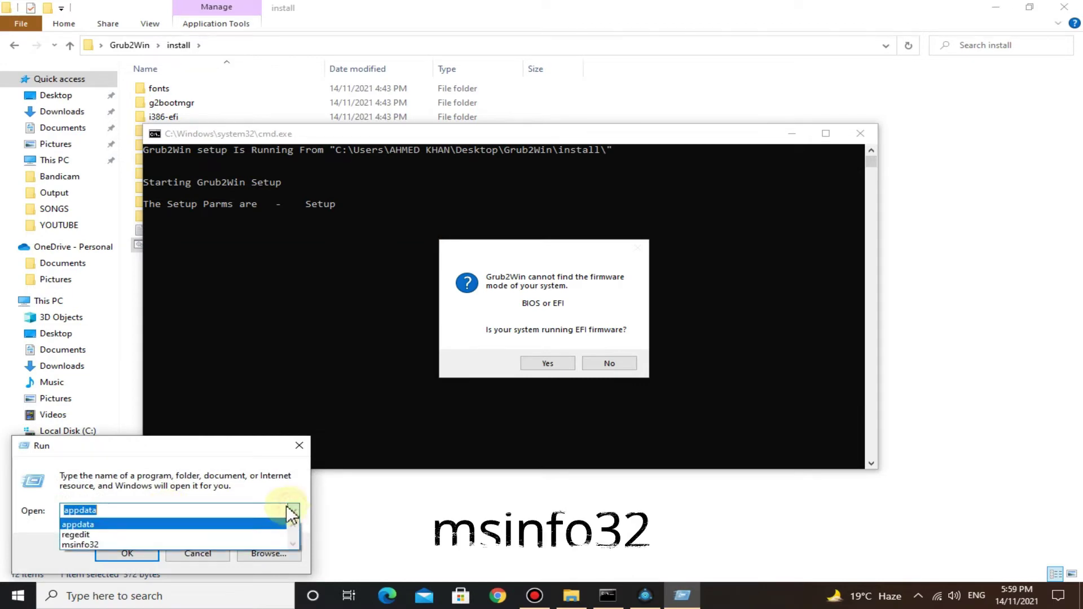
pyautogui.click(108, 531)
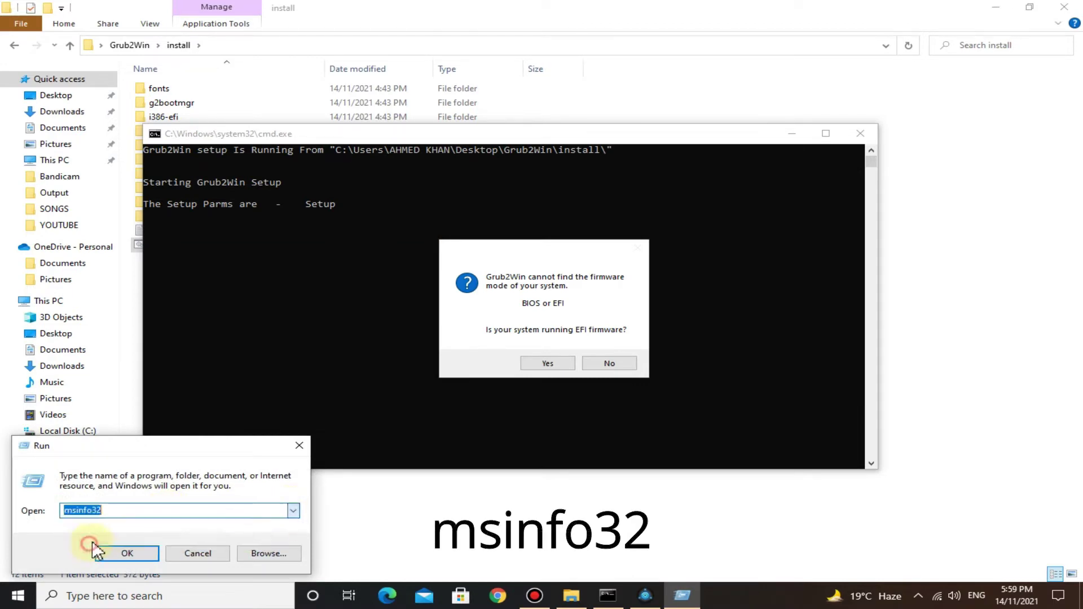
pyautogui.click(127, 553)
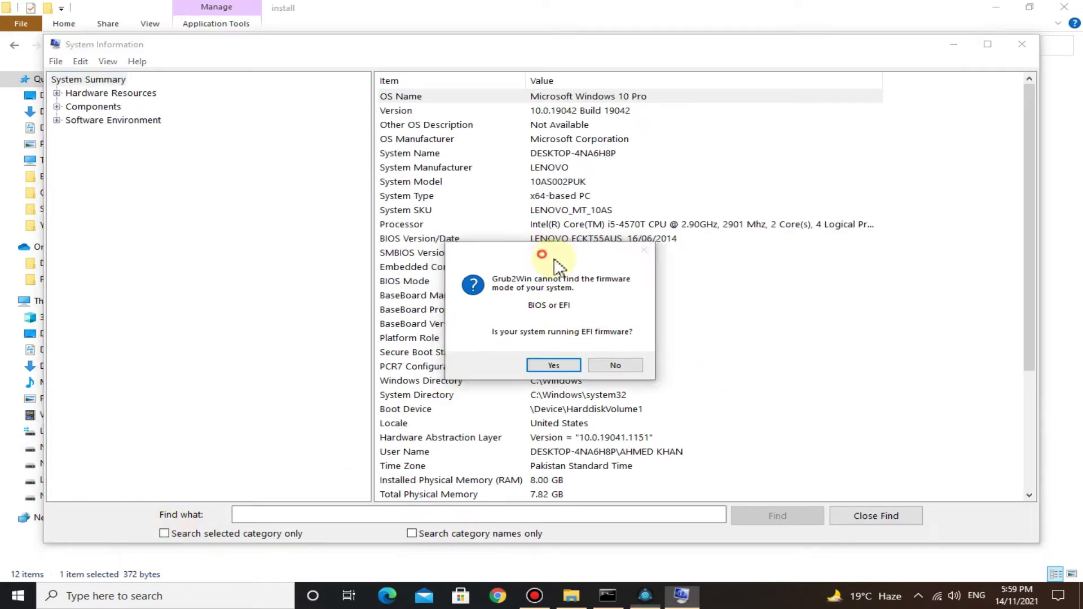
pyautogui.moveTo(541, 259); pyautogui.dragTo(904, 313)
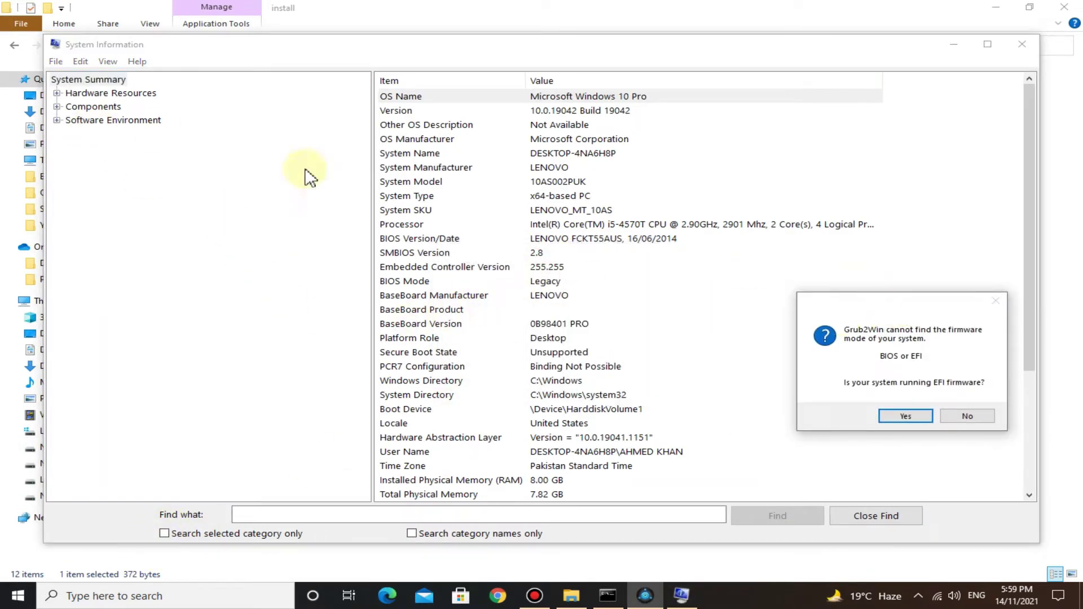
pyautogui.click(431, 288)
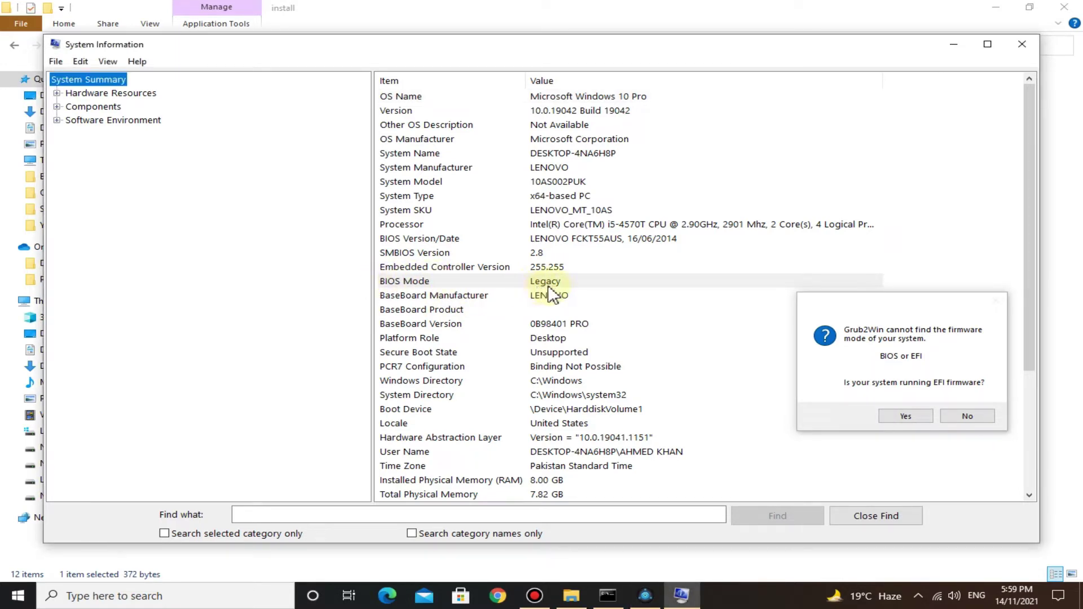
# - Answer No to EFI, install Grub2Win's BIOS boot code, and start its main window
pyautogui.click(1022, 44)
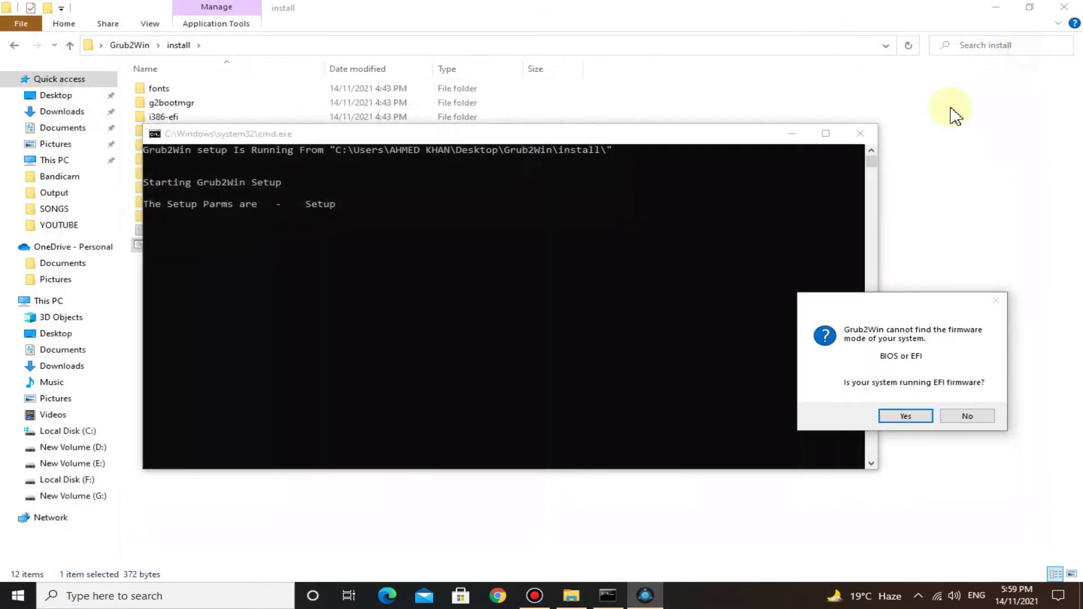
pyautogui.moveTo(898, 302); pyautogui.dragTo(656, 244)
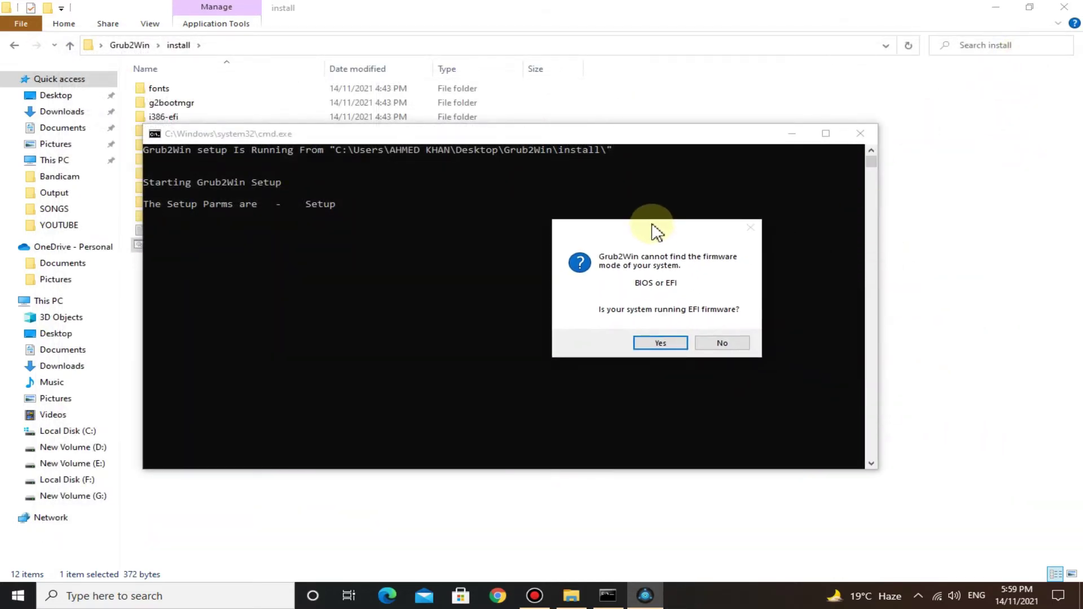
pyautogui.click(722, 343)
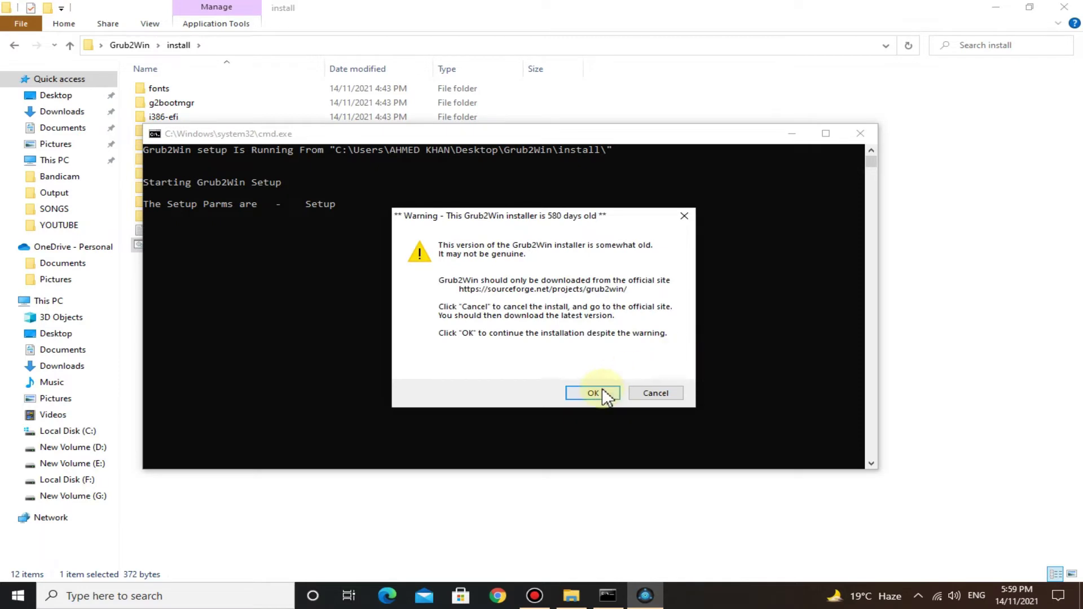
pyautogui.click(592, 393)
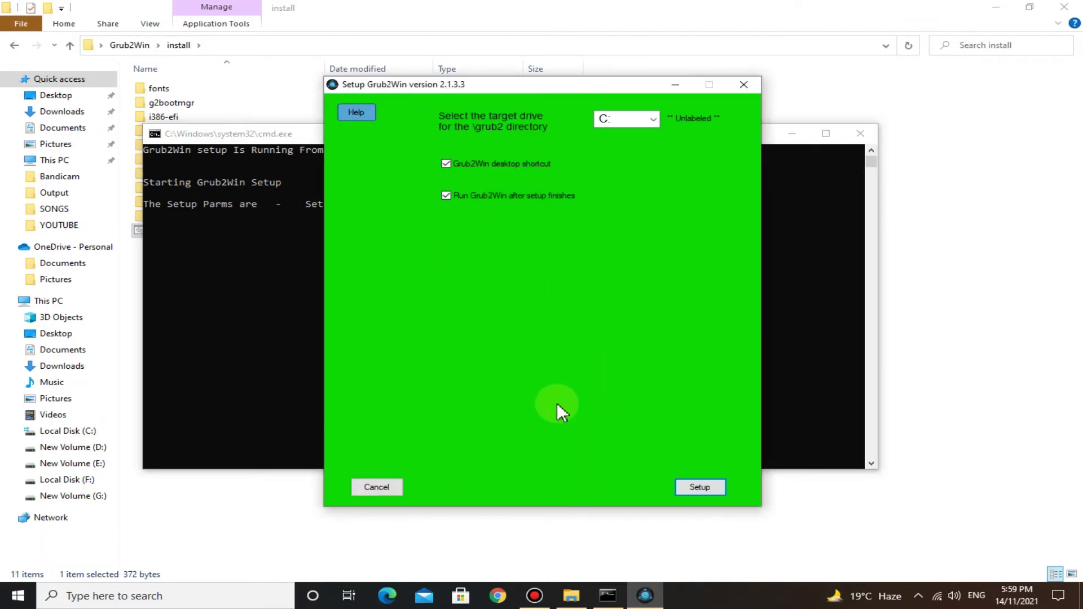
pyautogui.click(700, 486)
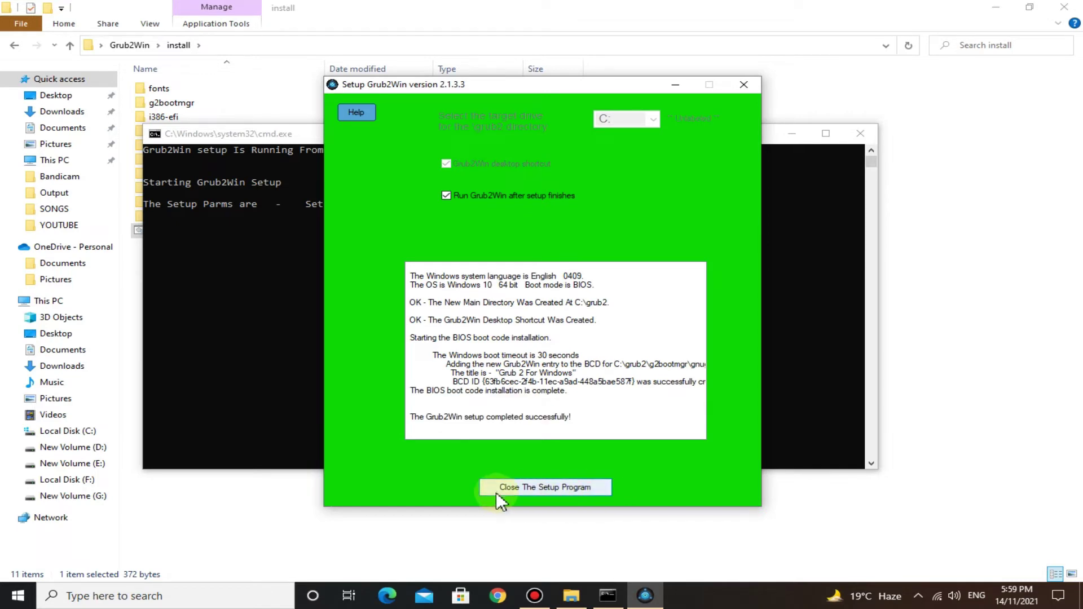
pyautogui.click(541, 487)
pyautogui.click(596, 342)
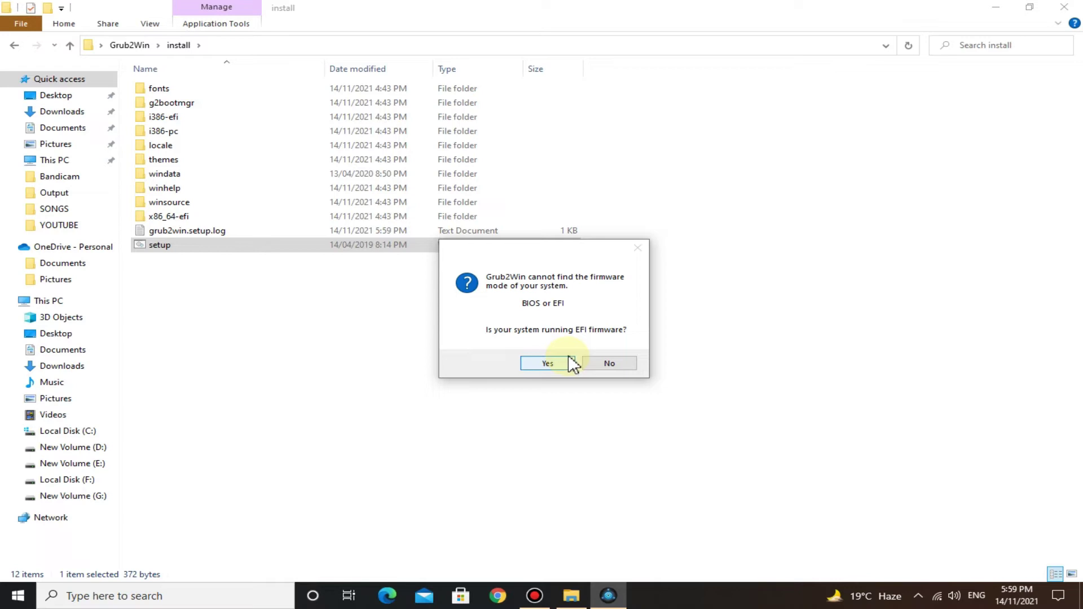
pyautogui.click(614, 363)
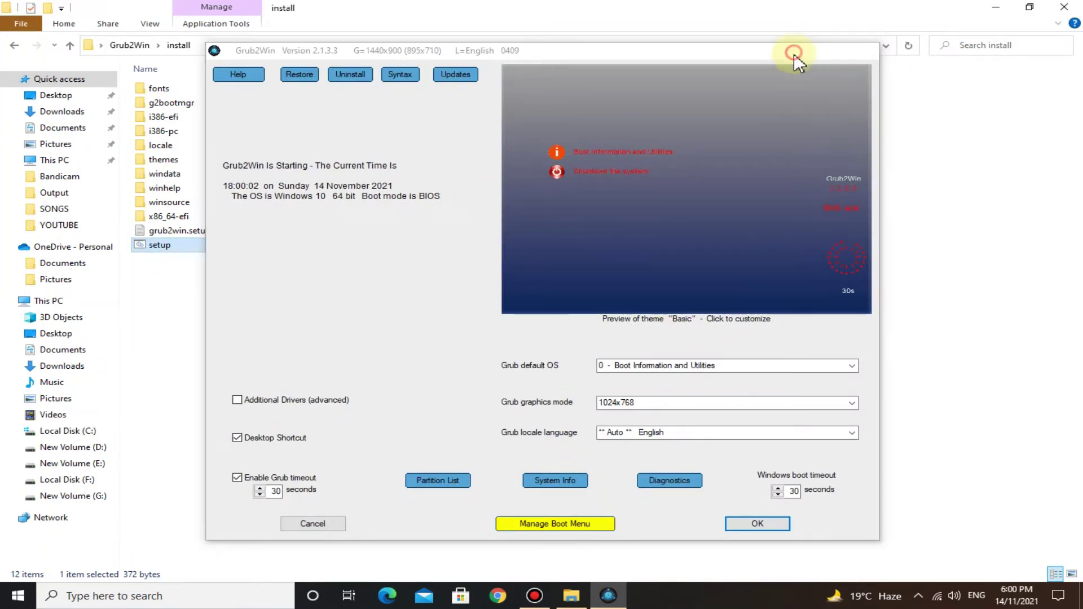
# - Open the Grub Code text file from the Grub2Win folder on the desktop
pyautogui.click(793, 51)
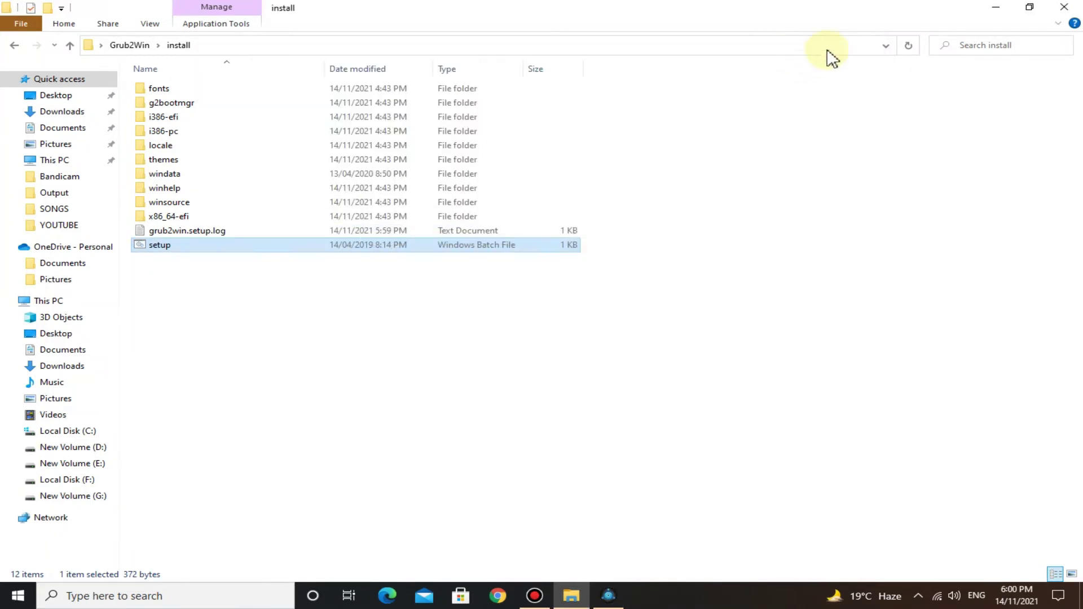
pyautogui.click(1065, 7)
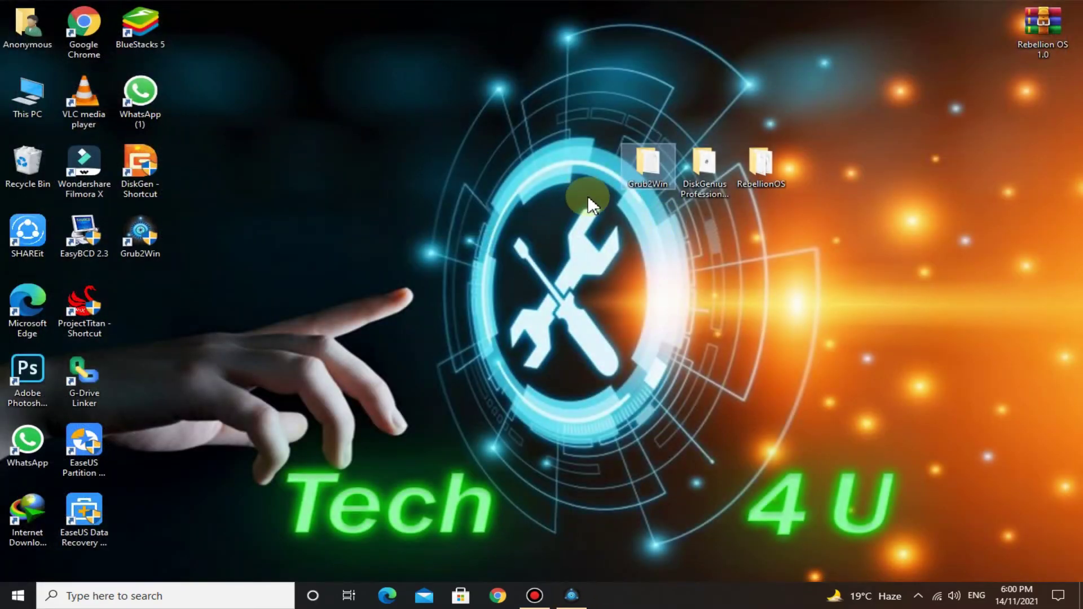
pyautogui.doubleClick(639, 169)
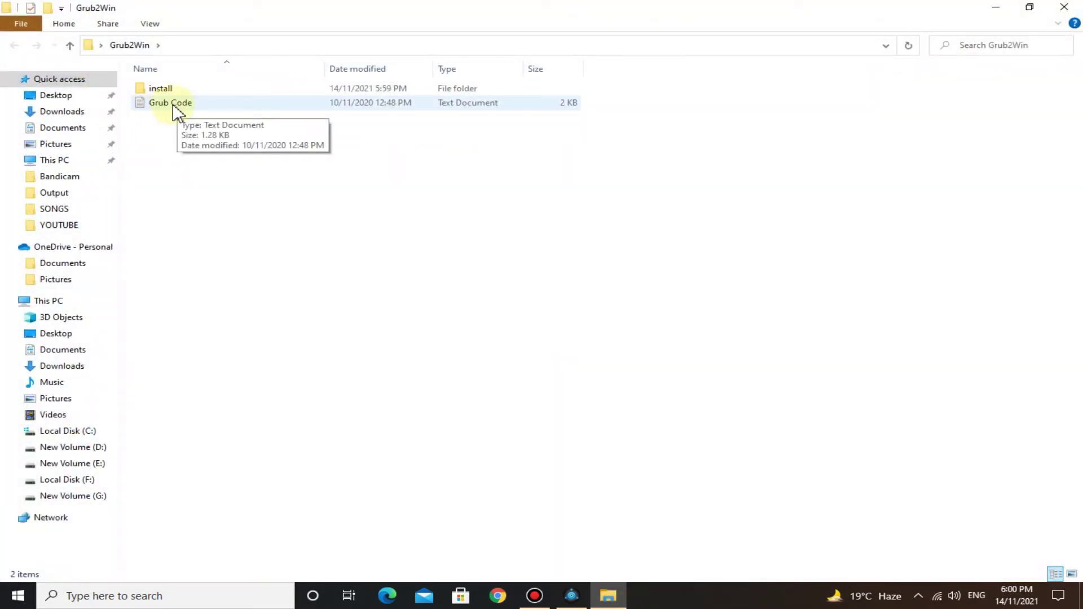
pyautogui.doubleClick(170, 103)
pyautogui.scroll(-3, 287, 176)
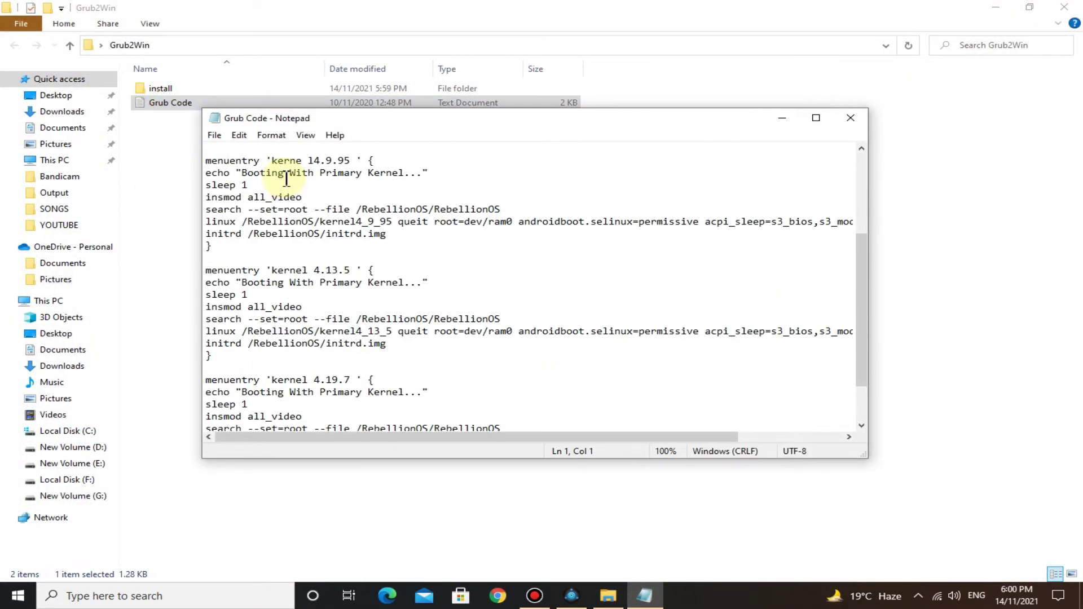
pyautogui.scroll(3, 294, 197)
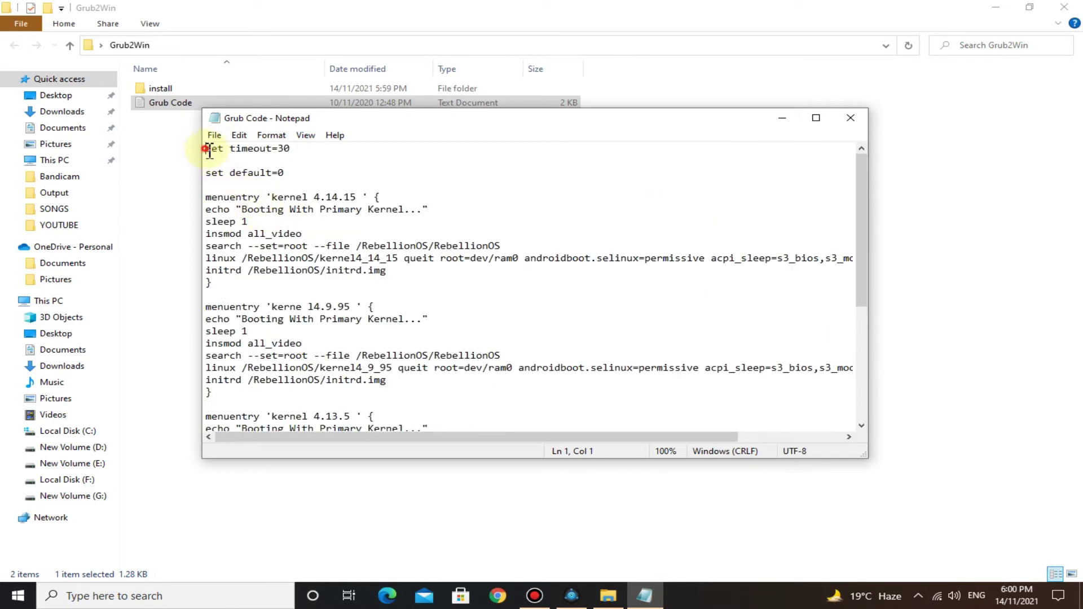
# - Copy all of Grub Code's boot menu text, close Notepad and the folder, and restore Grub2Win
pyautogui.moveTo(206, 148); pyautogui.dragTo(394, 411)
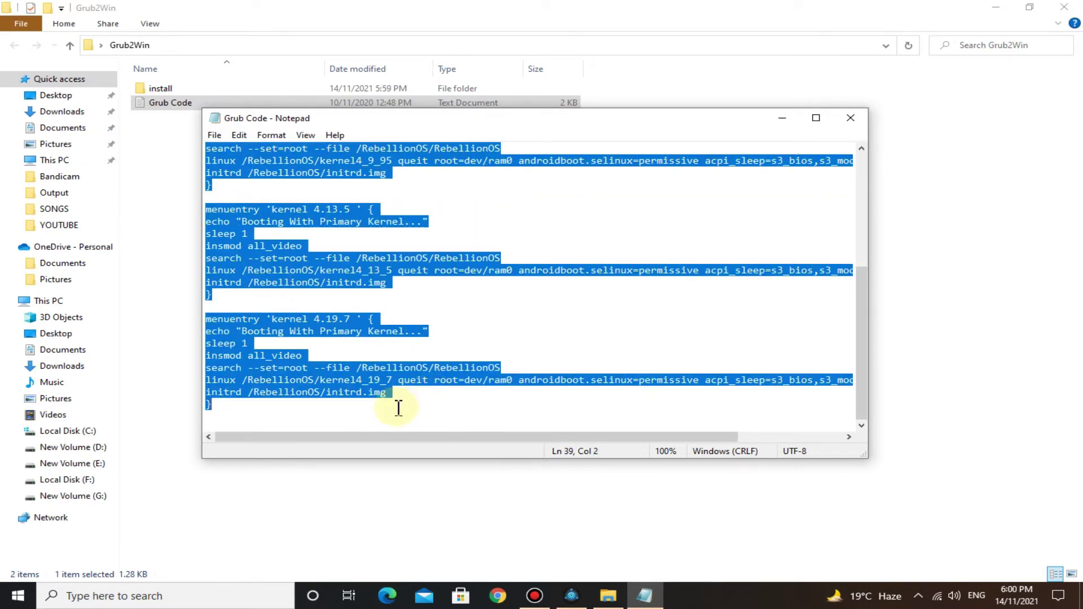
pyautogui.rightClick(280, 330)
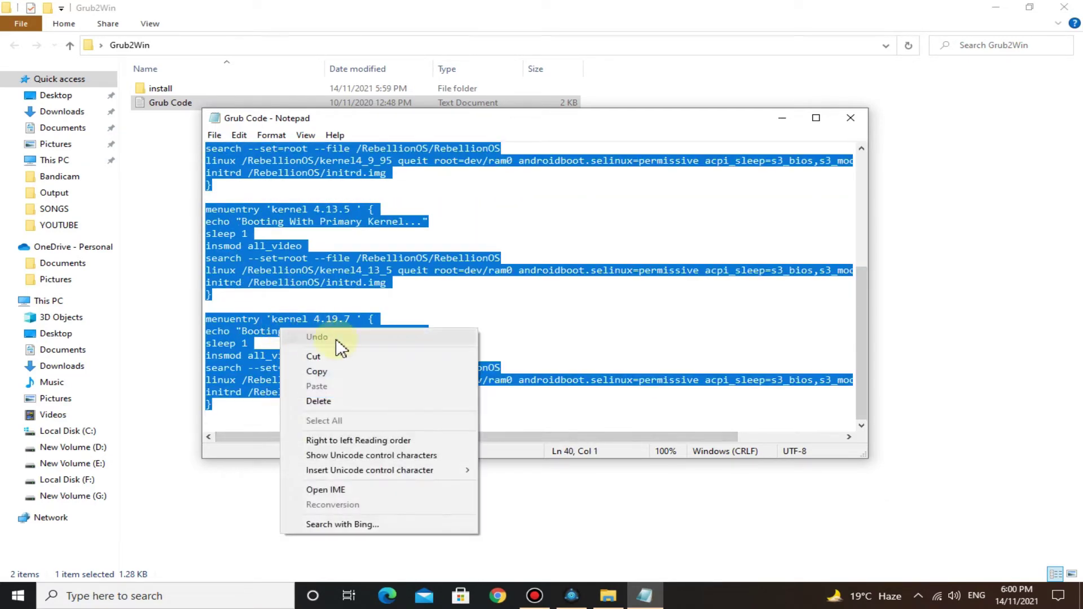
pyautogui.click(316, 372)
pyautogui.click(851, 117)
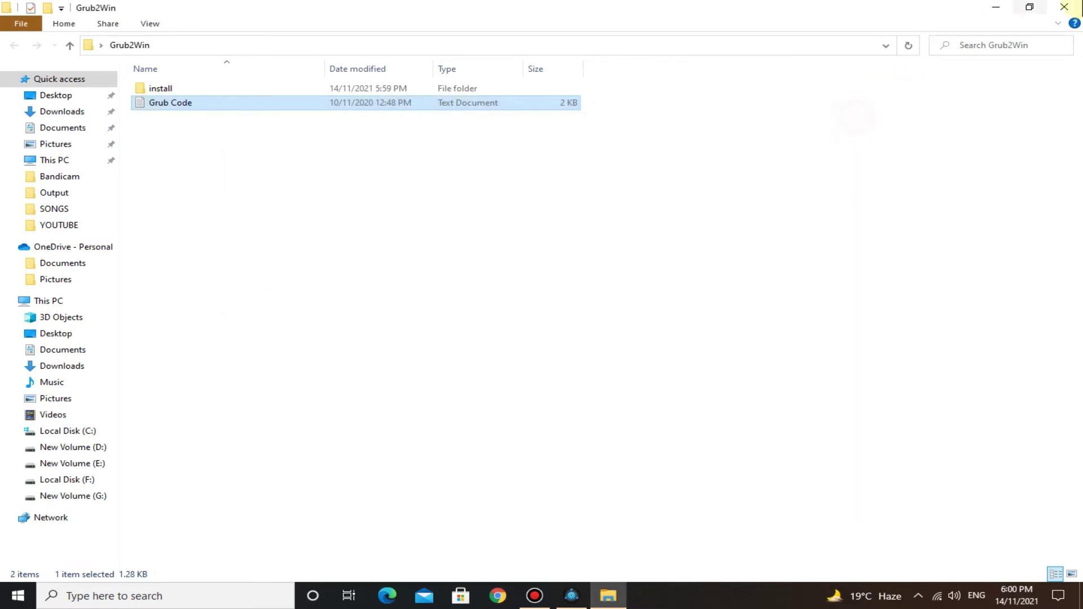
pyautogui.click(1064, 6)
pyautogui.click(571, 596)
# - Add a new Sub Menu entry to the boot menu and select its title for renaming
pyautogui.click(556, 524)
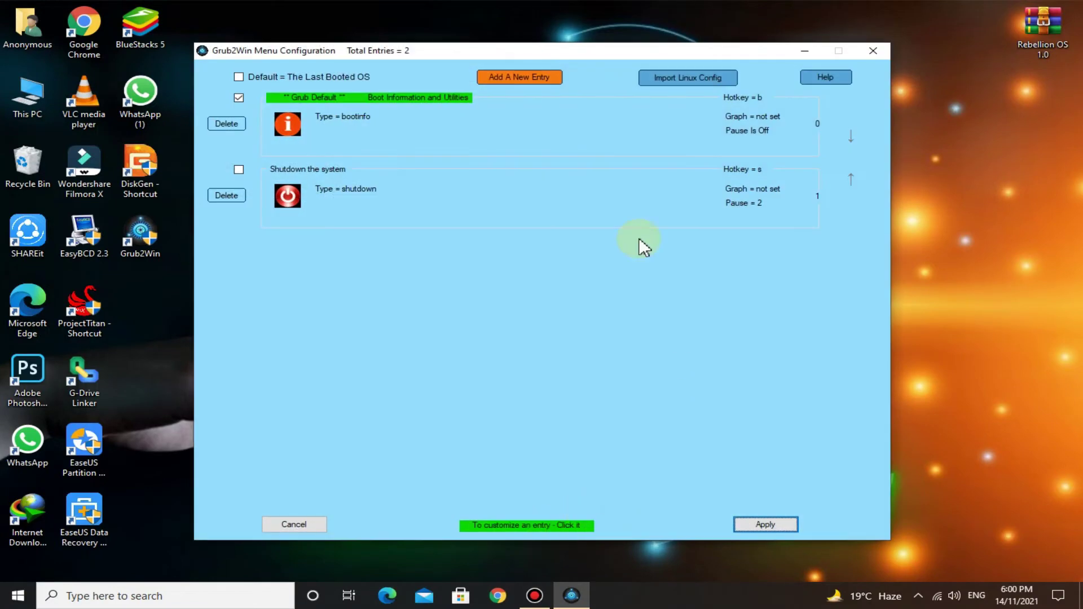
pyautogui.click(503, 80)
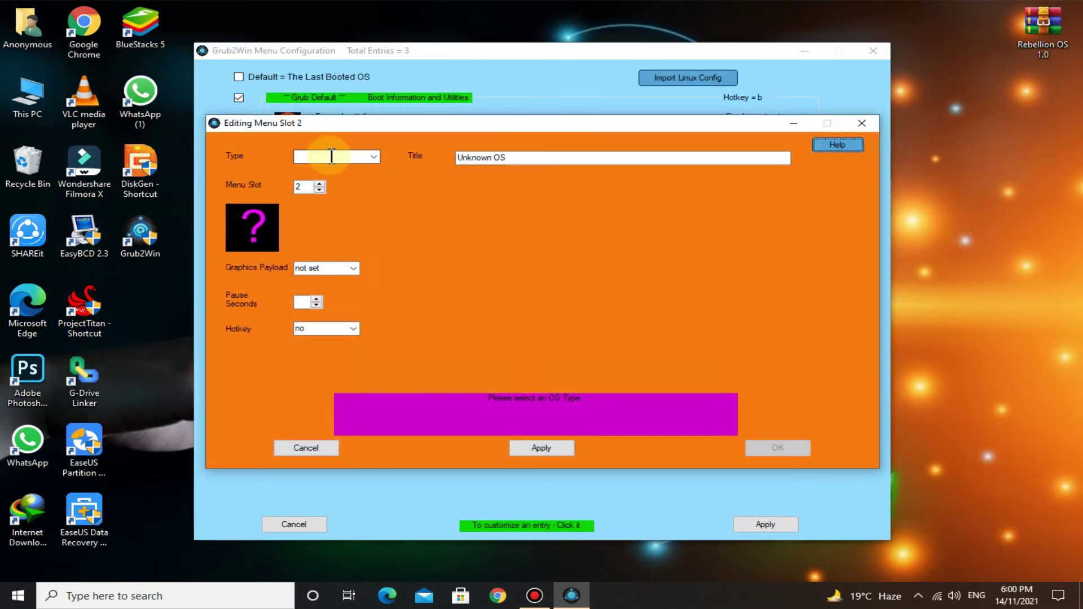
pyautogui.click(373, 157)
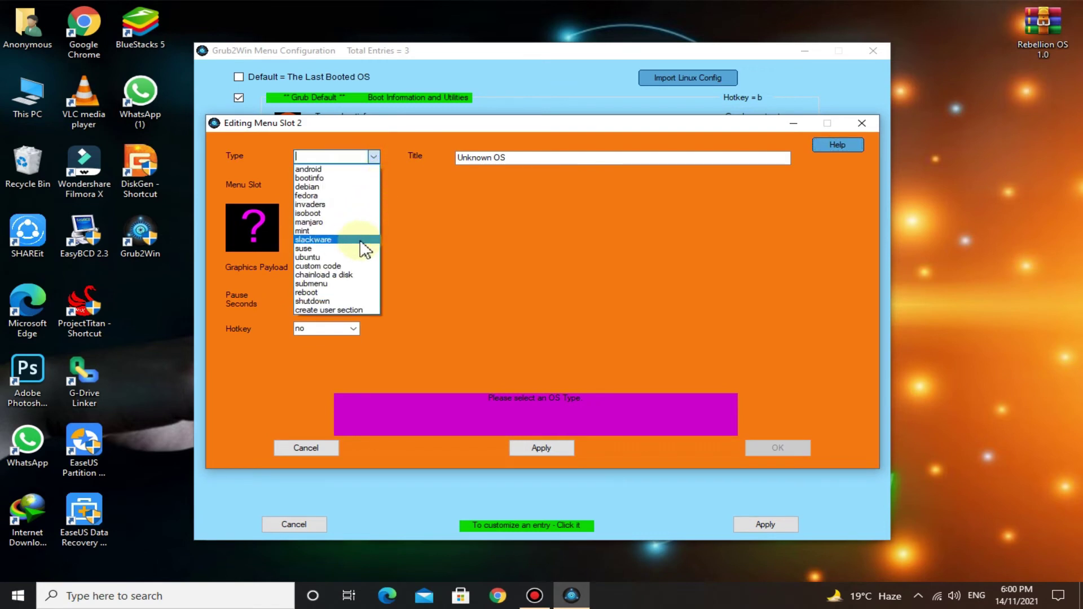
pyautogui.click(312, 283)
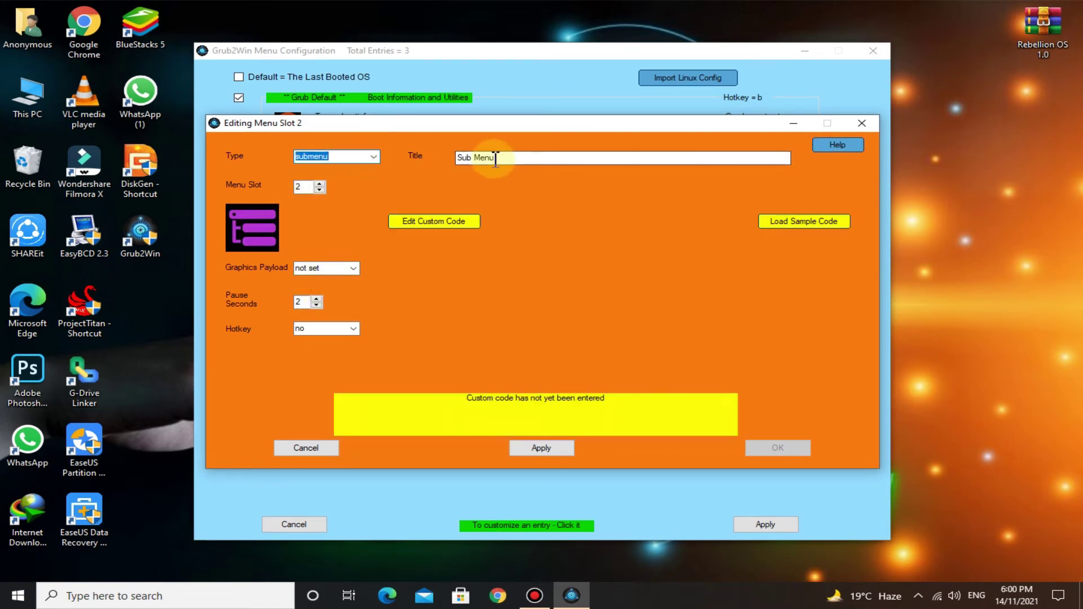
pyautogui.moveTo(495, 157); pyautogui.dragTo(422, 160)
pyautogui.write('R')
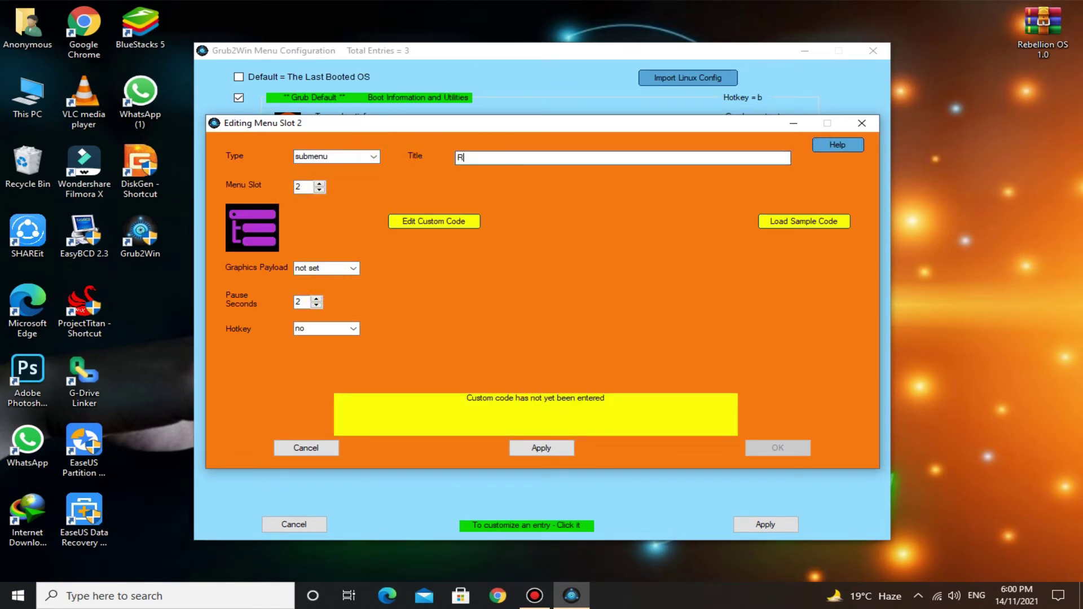
pyautogui.write('ebellion OS')
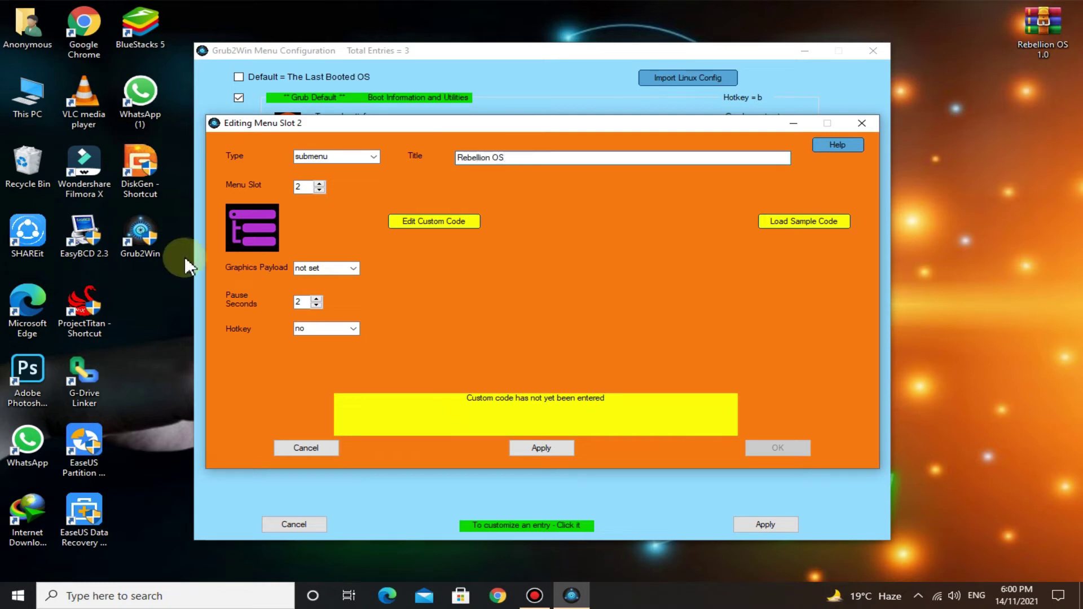
# - Paste the copied kernel boot code into the entry's custom code and save it
pyautogui.click(438, 221)
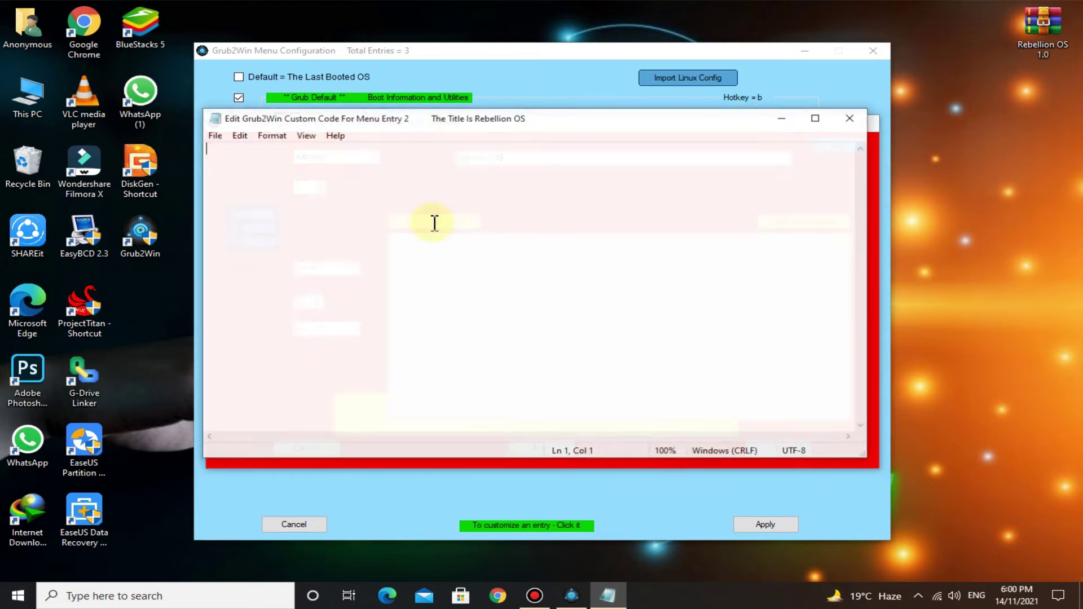
pyautogui.rightClick(316, 188)
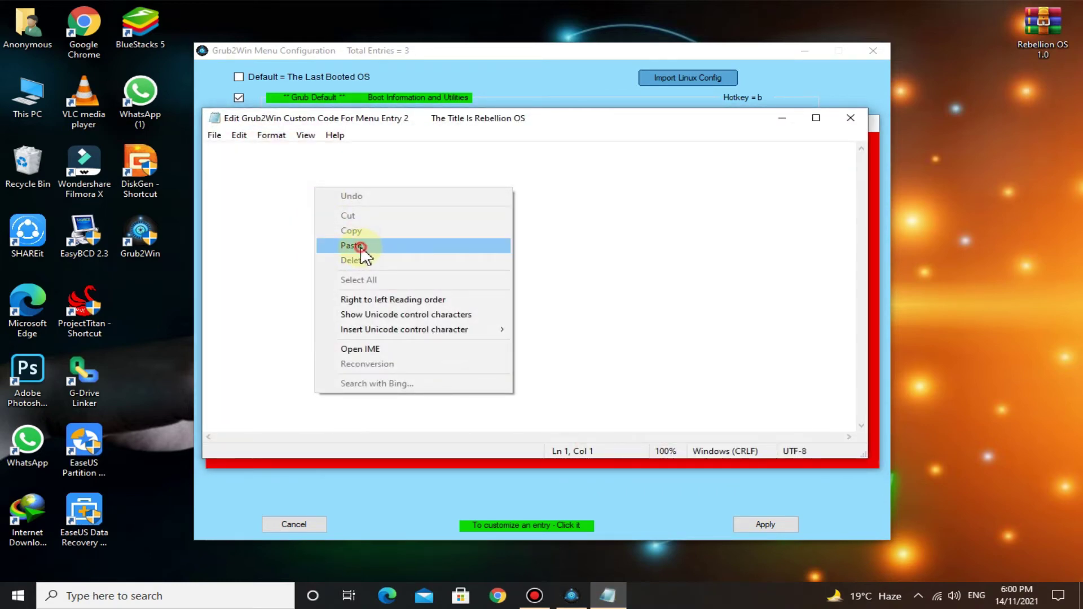
pyautogui.click(361, 246)
pyautogui.scroll(3, 366, 245)
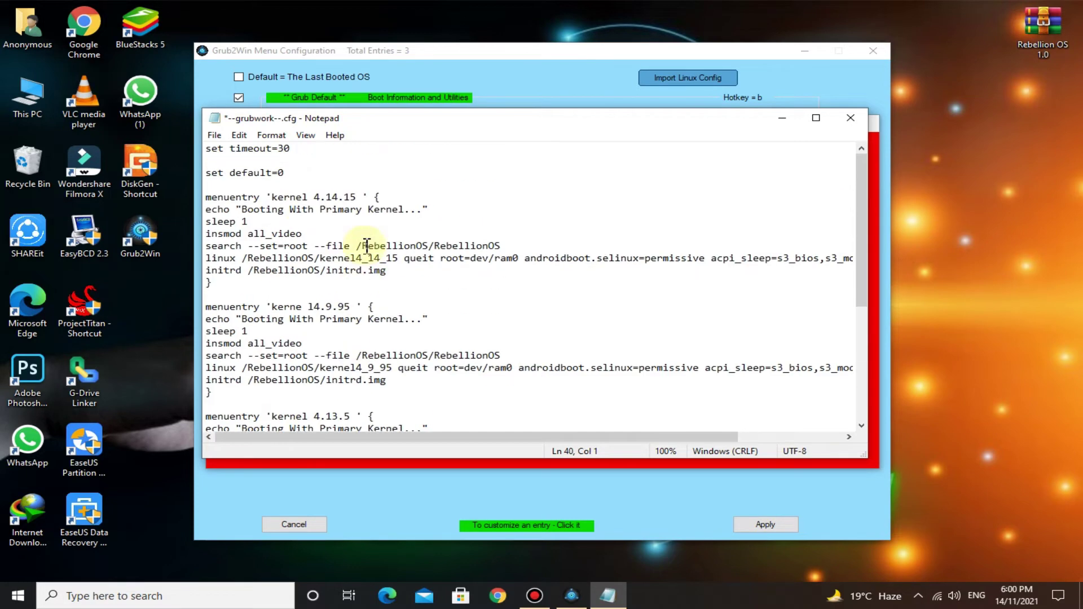
pyautogui.click(214, 136)
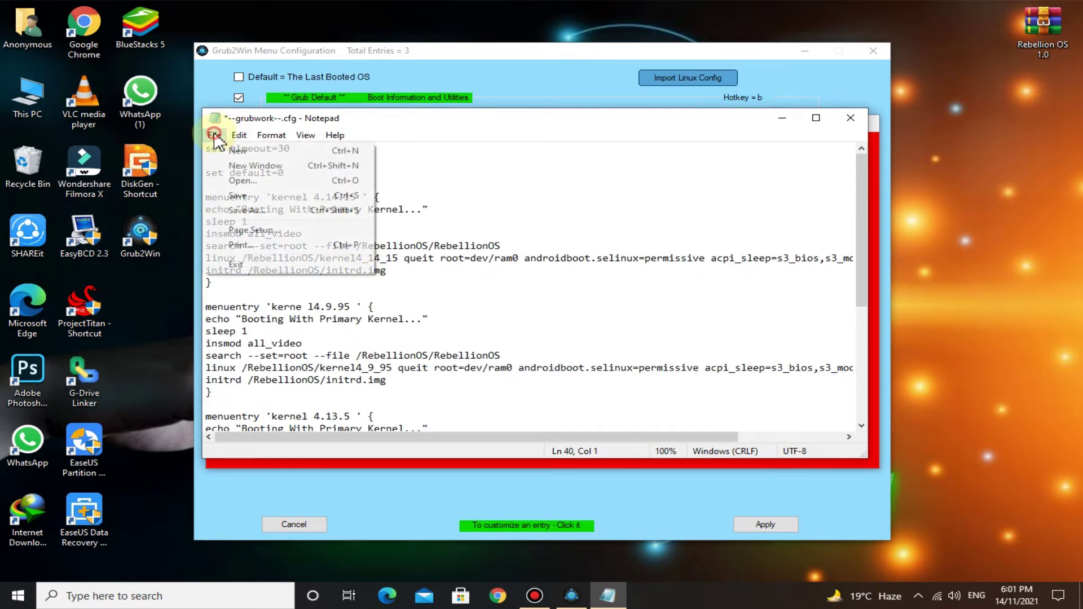
pyautogui.click(238, 196)
pyautogui.click(850, 118)
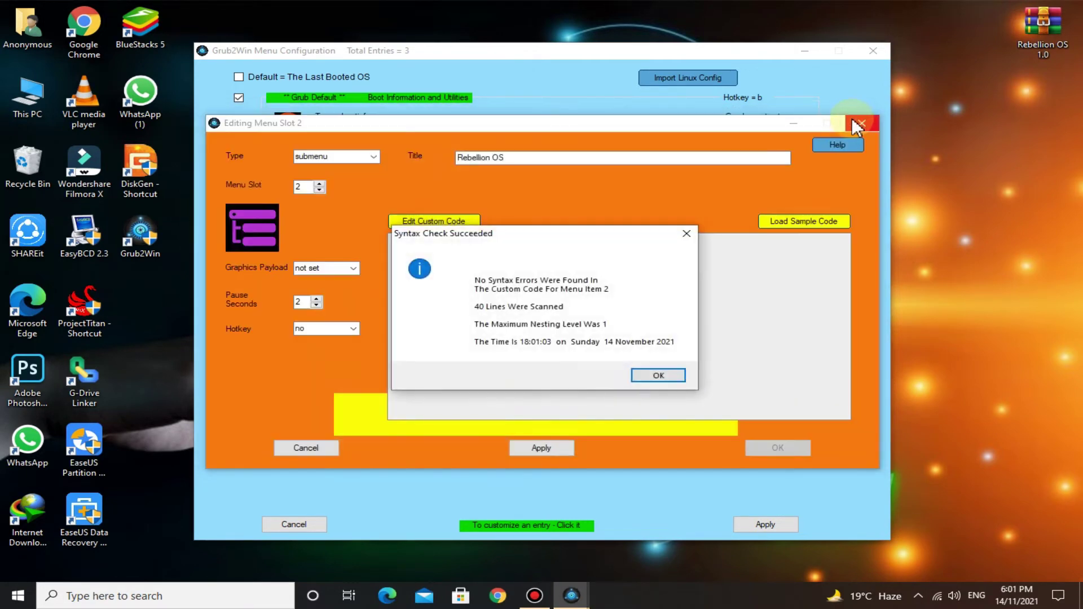
# - Dismiss the syntax check message and give the entry the xtra-07 icon
pyautogui.click(658, 376)
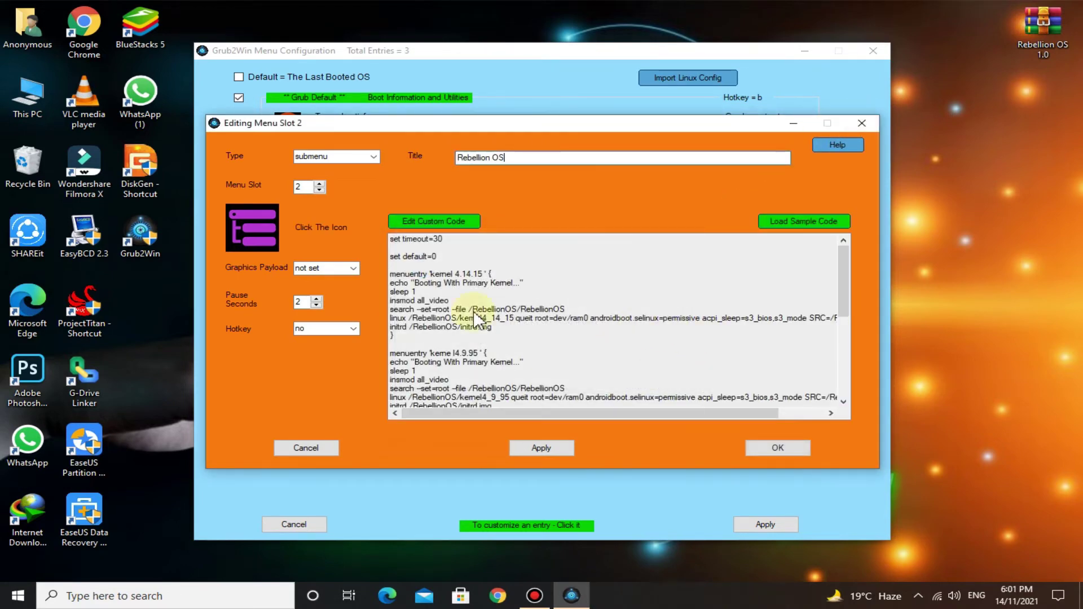
pyautogui.click(251, 225)
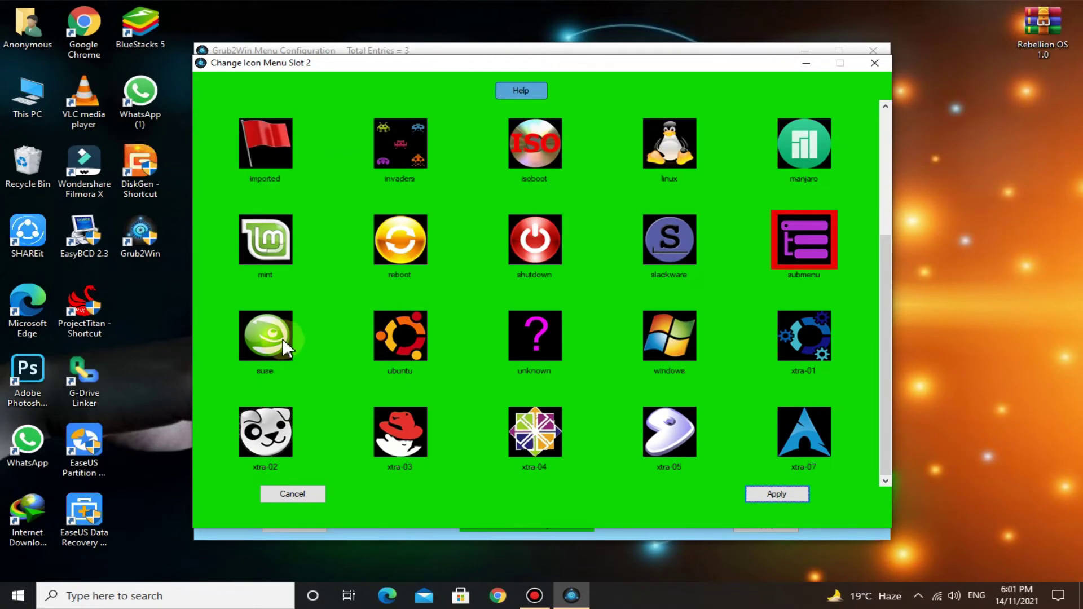
pyautogui.click(804, 433)
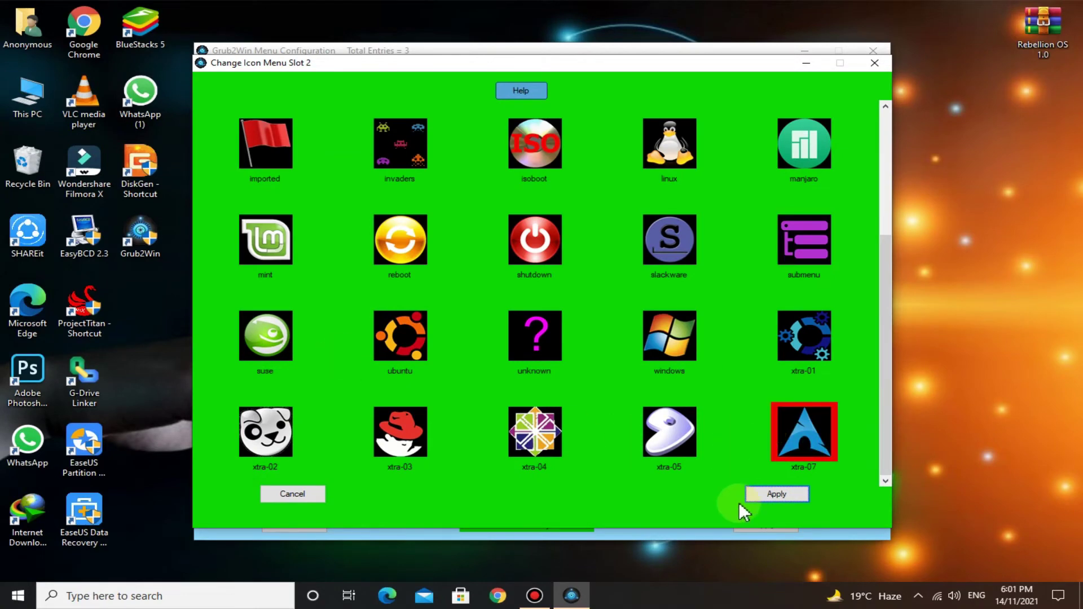
pyautogui.click(772, 497)
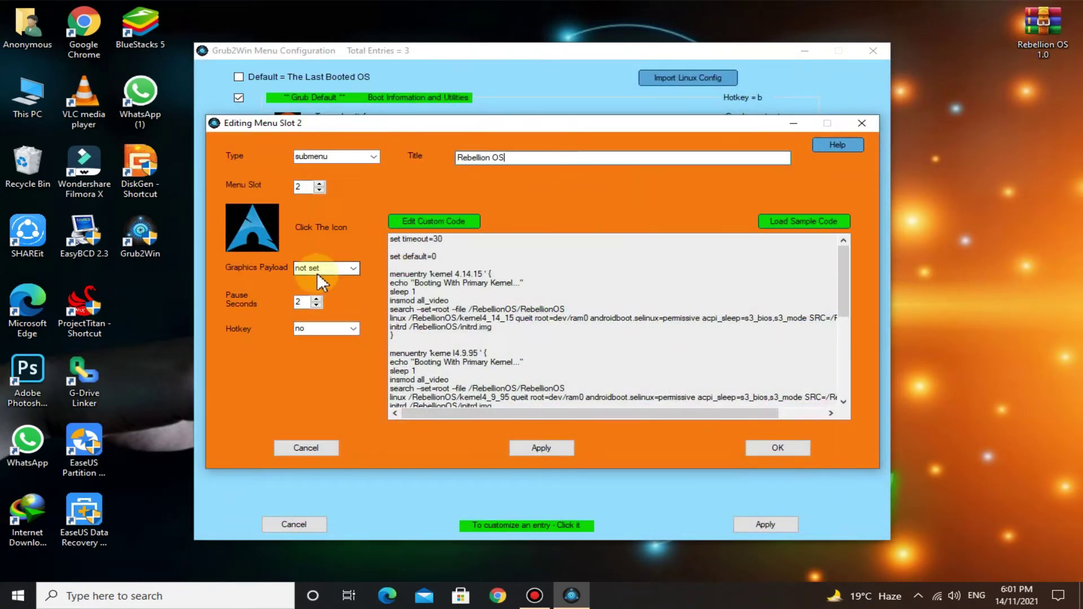
# - Apply the Rebellion OS entry changes and move it up to the top slot
pyautogui.click(543, 449)
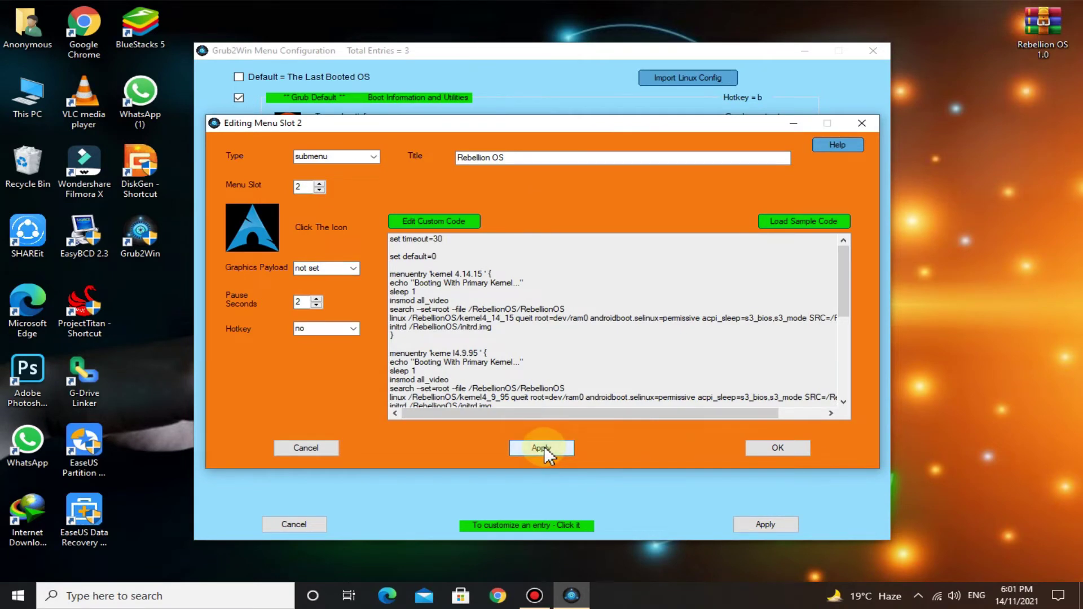
pyautogui.click(768, 443)
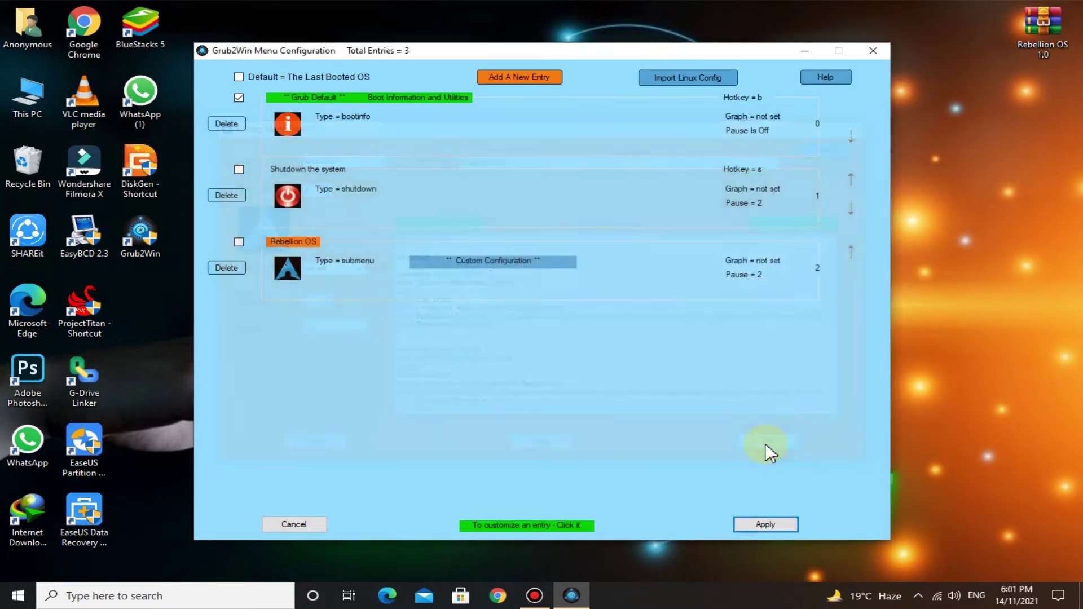
pyautogui.click(852, 252)
pyautogui.click(852, 179)
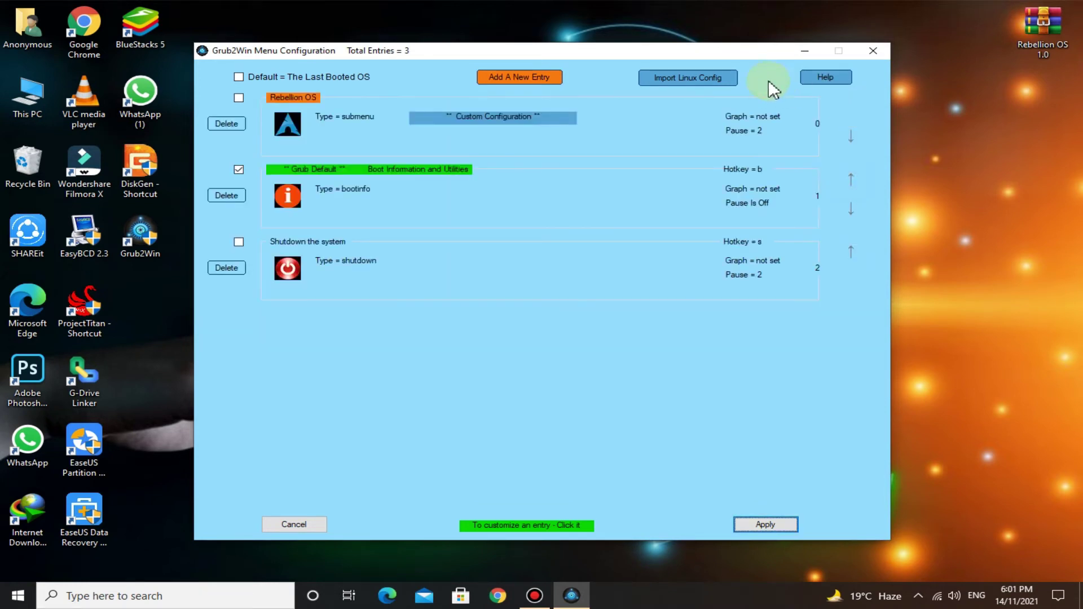
# - Make 0 - Rebellion OS the default with 1440x900 graphics, then generate the boot menu
pyautogui.click(771, 528)
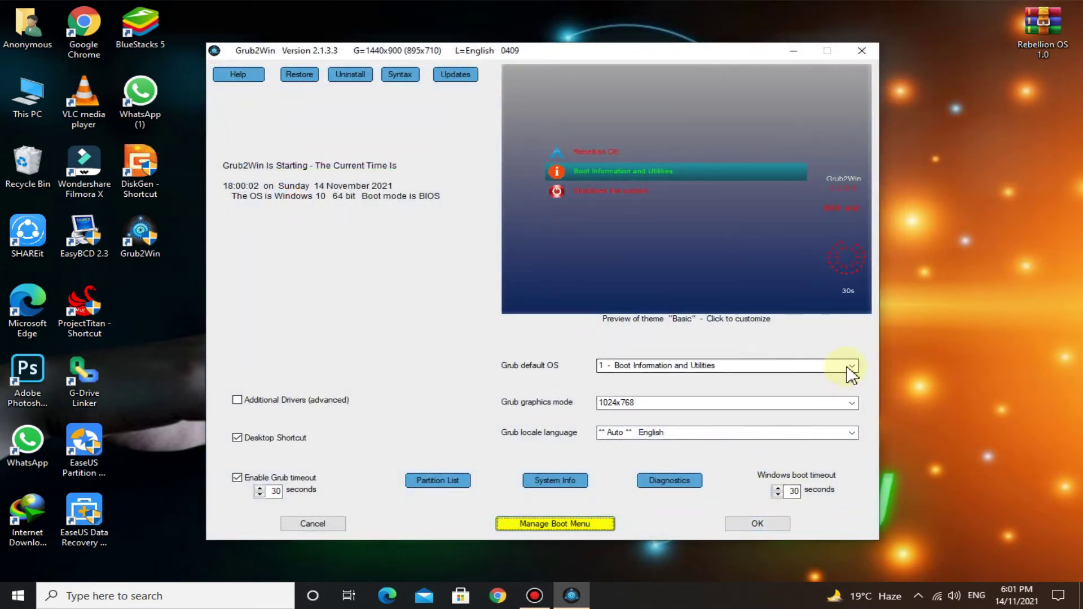
pyautogui.click(853, 370)
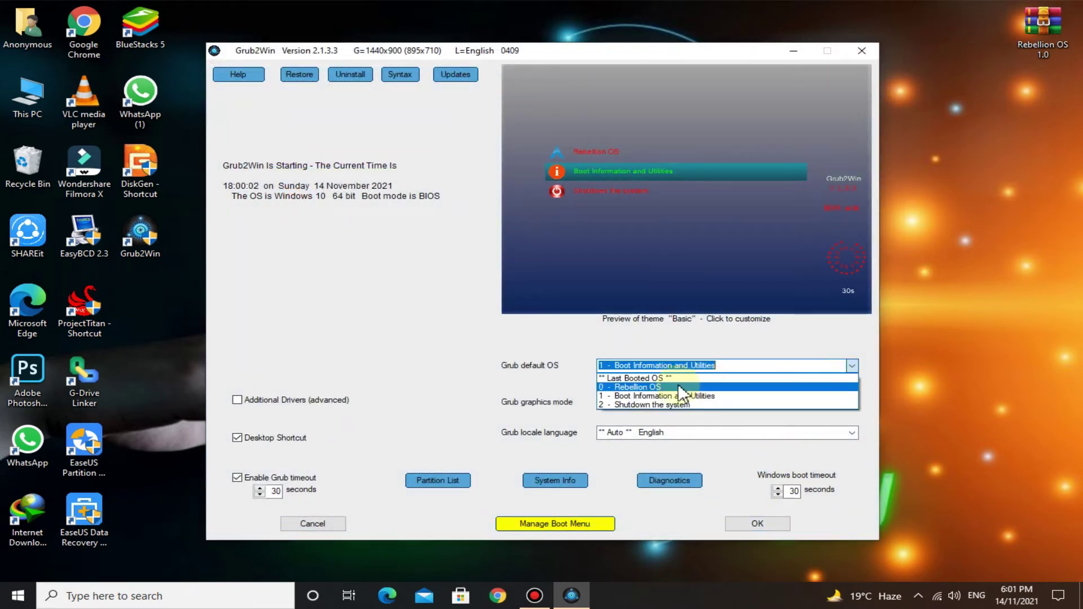
pyautogui.click(643, 387)
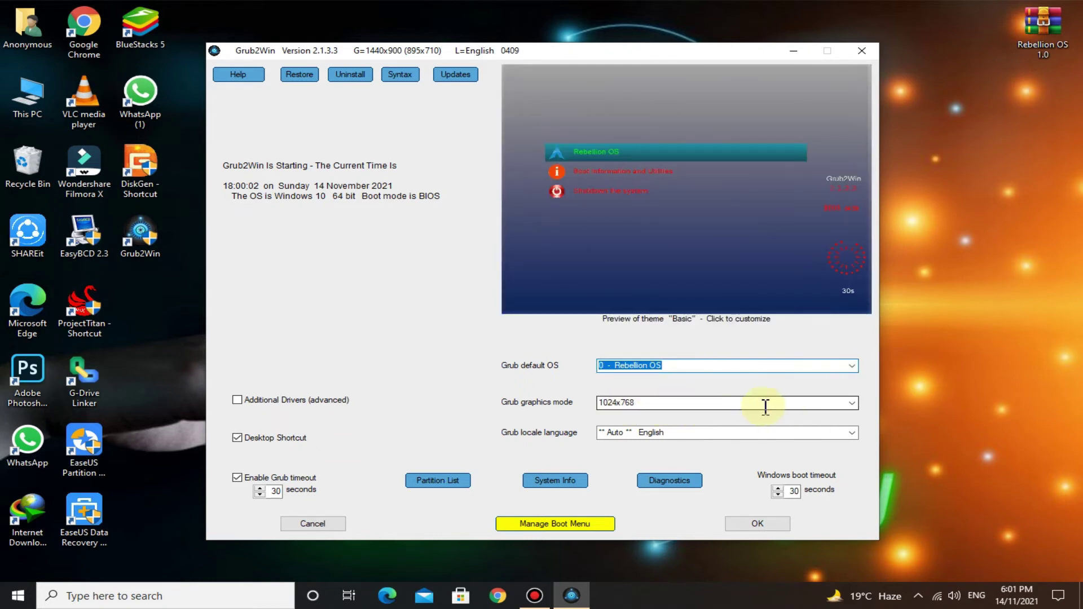
pyautogui.click(852, 404)
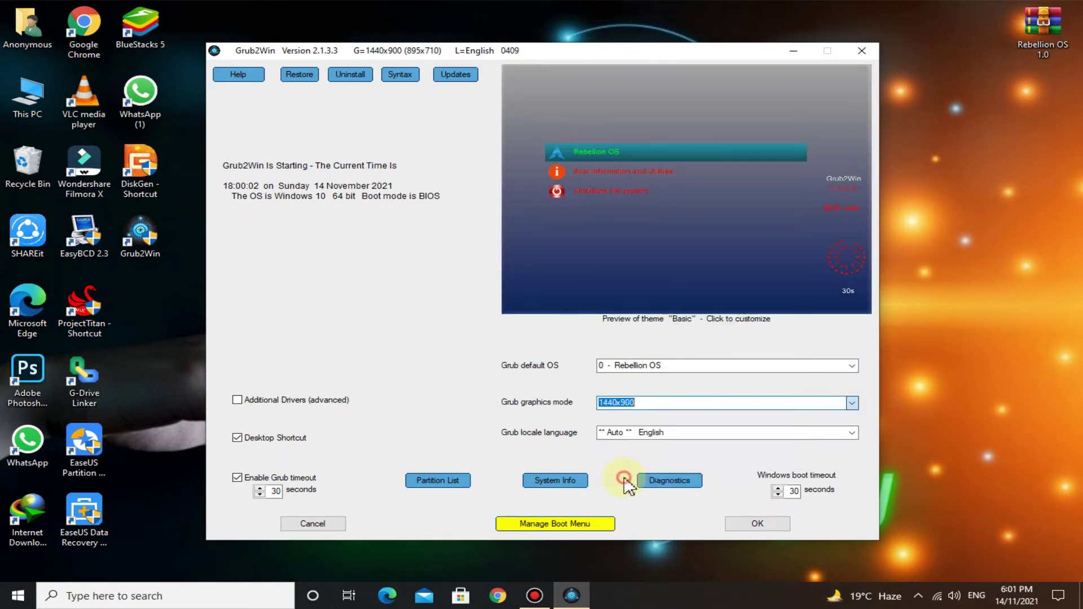
pyautogui.click(745, 529)
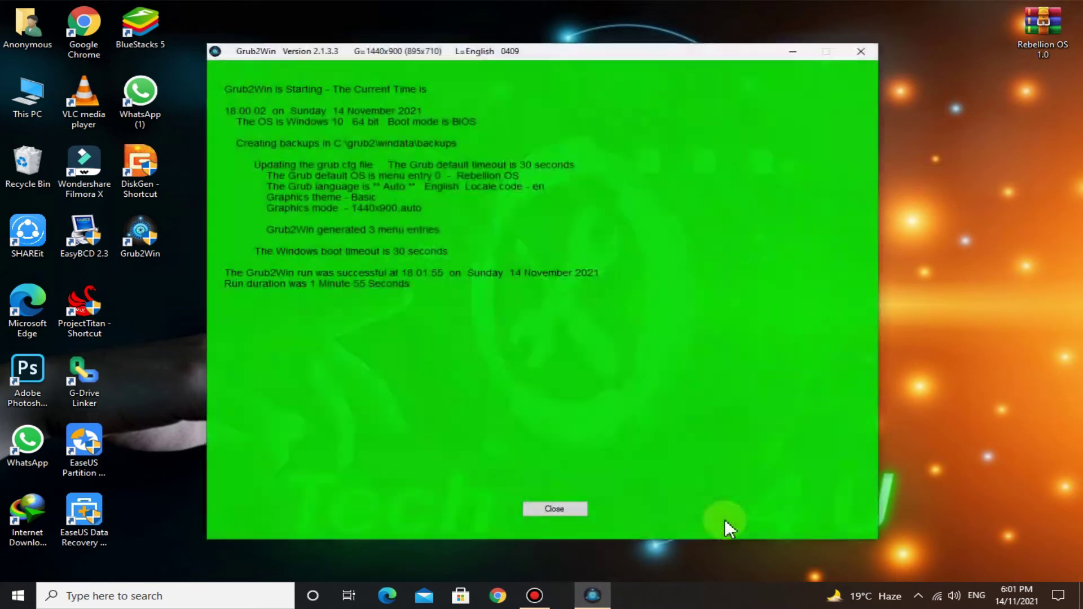
pyautogui.click(551, 509)
# - Refresh the desktop, then restart the PC from the Start menu's Power options
pyautogui.rightClick(430, 193)
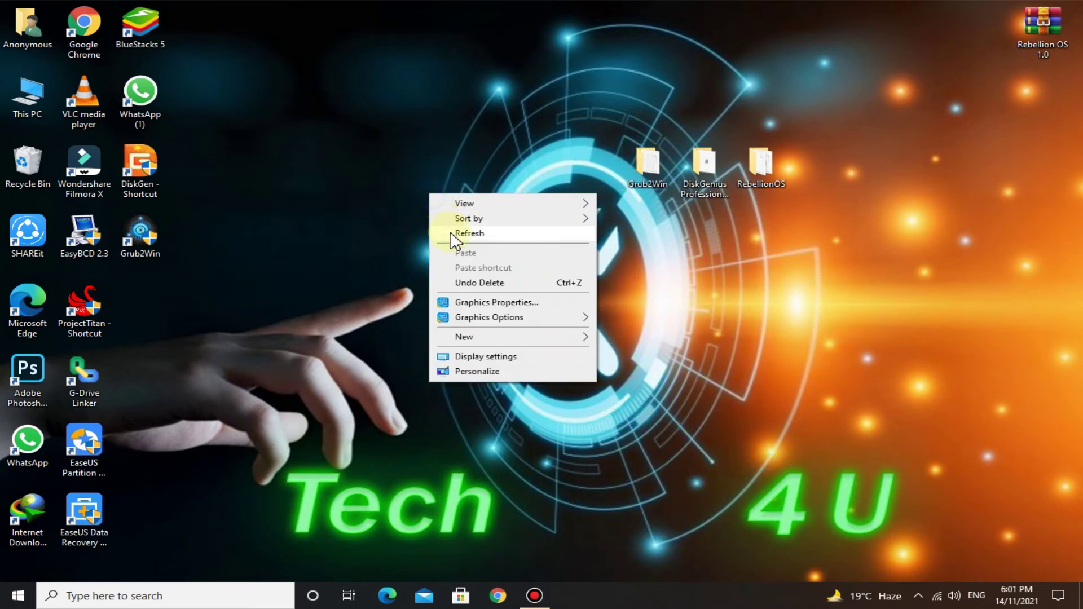
pyautogui.click(451, 233)
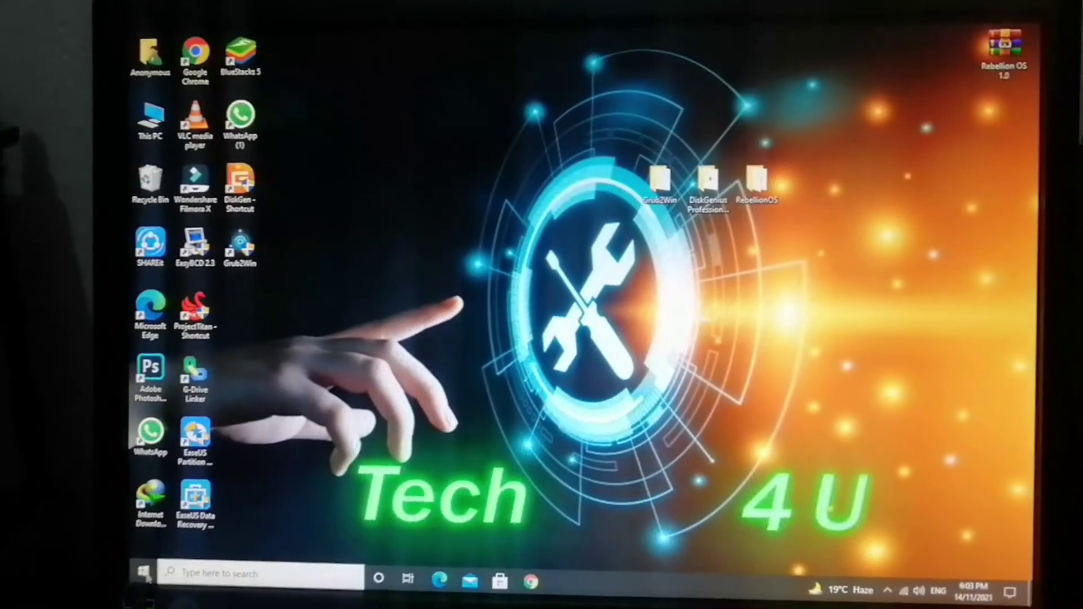
pyautogui.press('super')
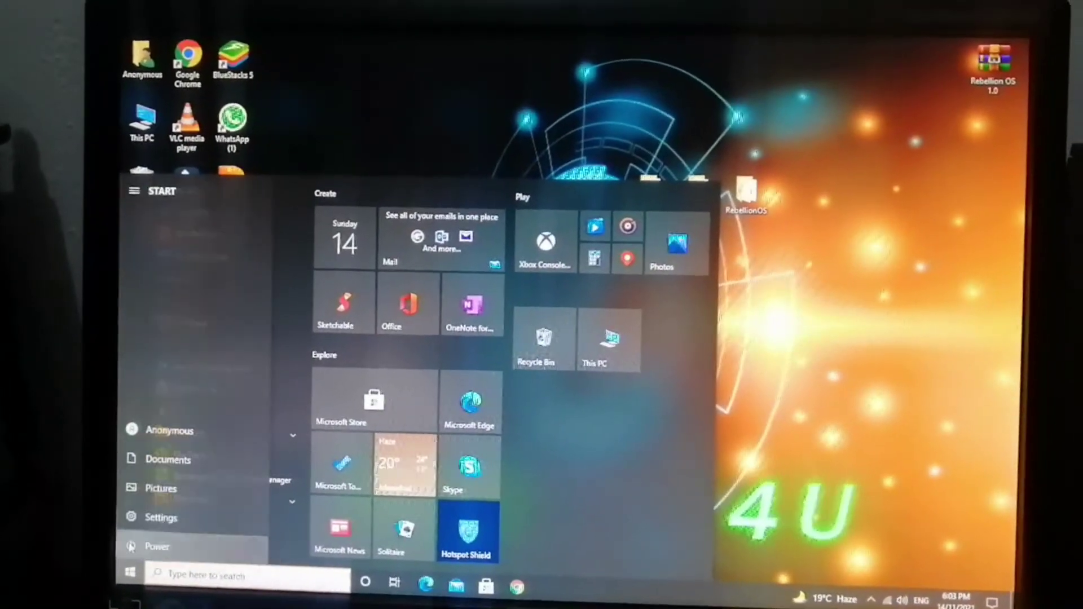
pyautogui.click(143, 546)
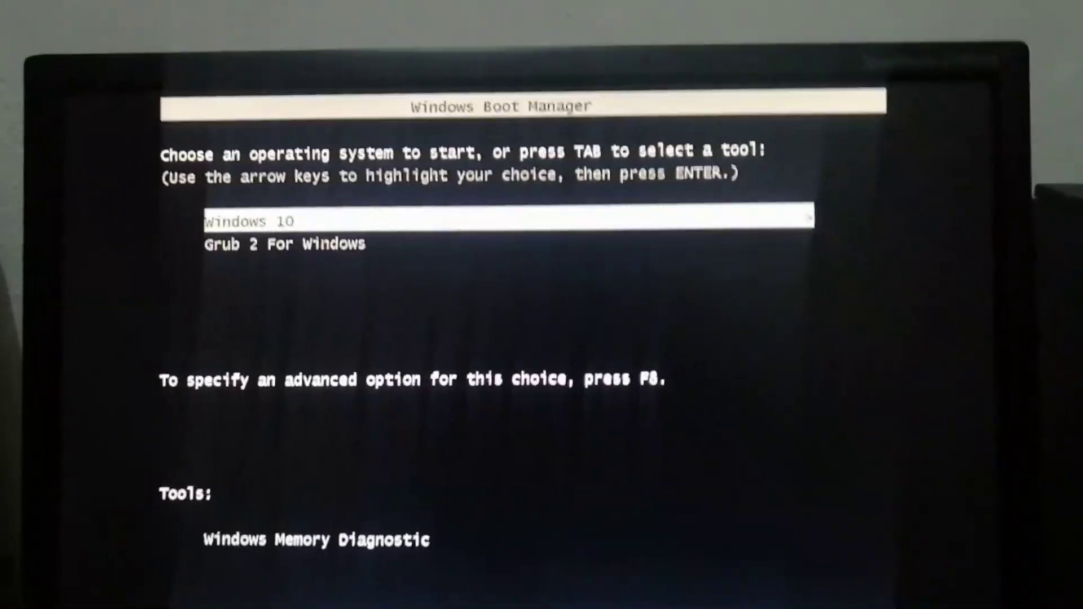
# - Choose Grub 2 For Windows in the Boot Manager to boot Rebellion OS
pyautogui.press('Down')
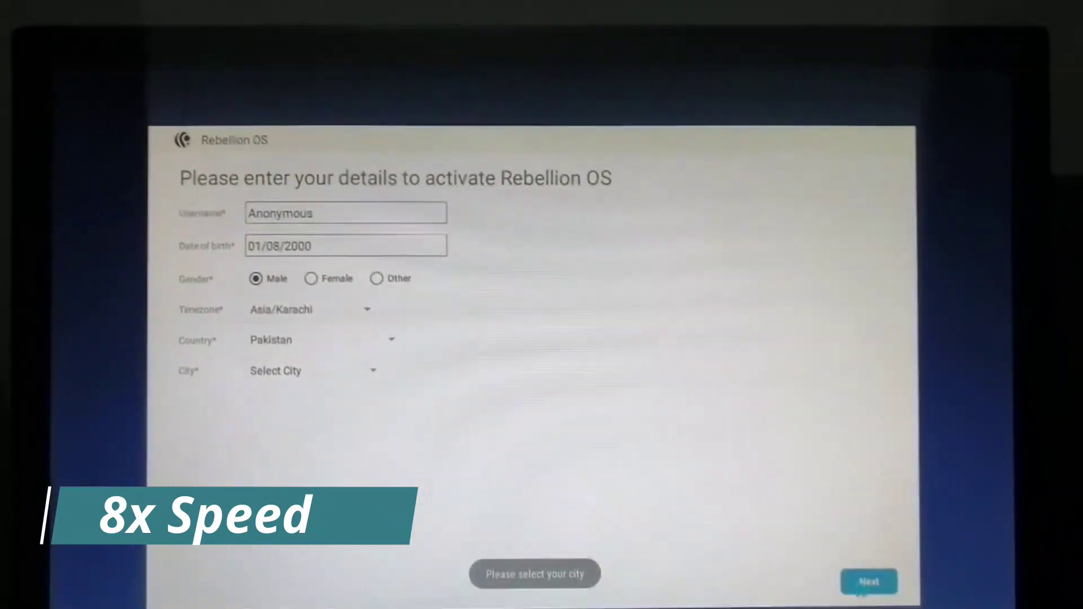
# - Open the app drawer on the Rebellion OS desktop and launch Settings
pyautogui.click(314, 371)
pyautogui.click(868, 581)
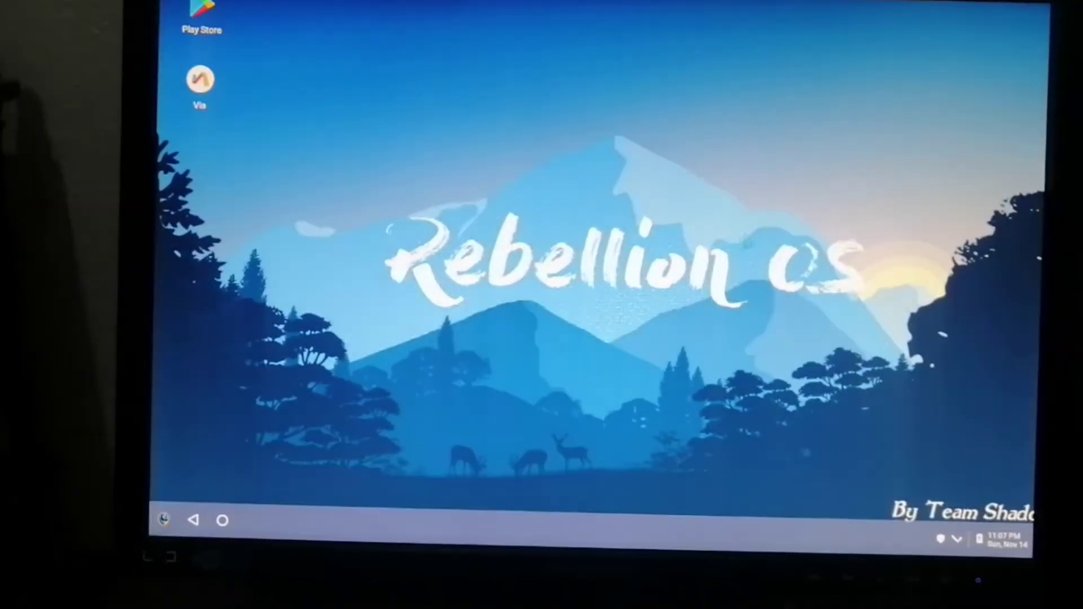
pyautogui.click(156, 525)
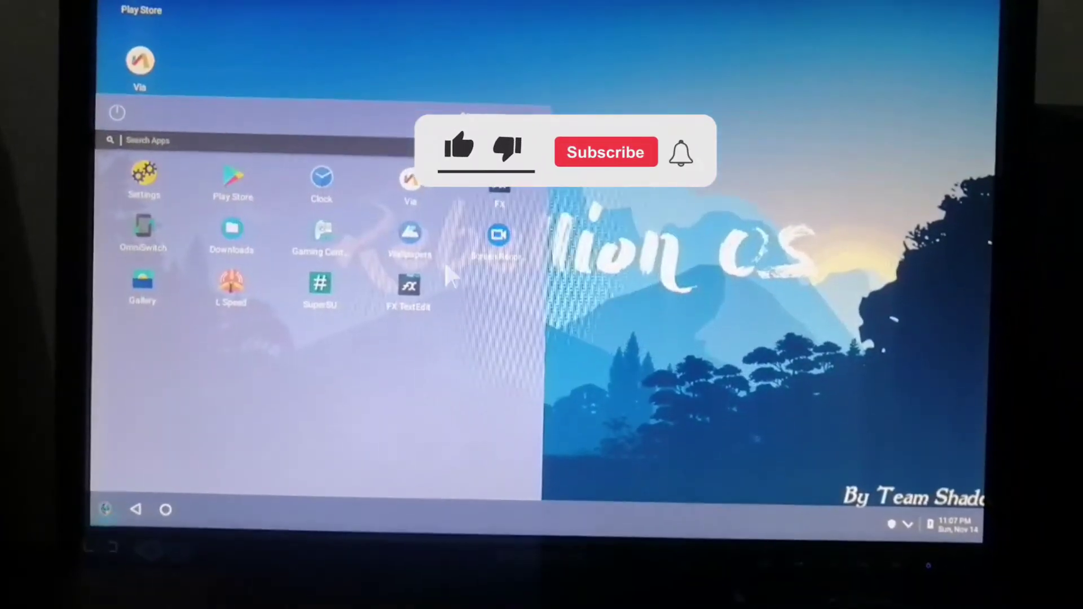
pyautogui.click(144, 161)
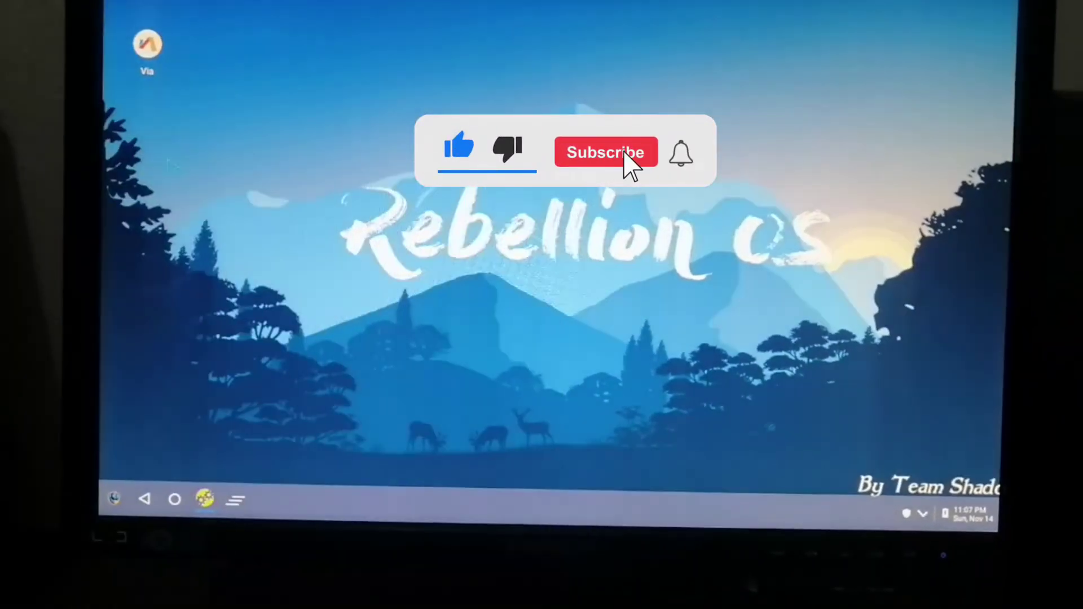